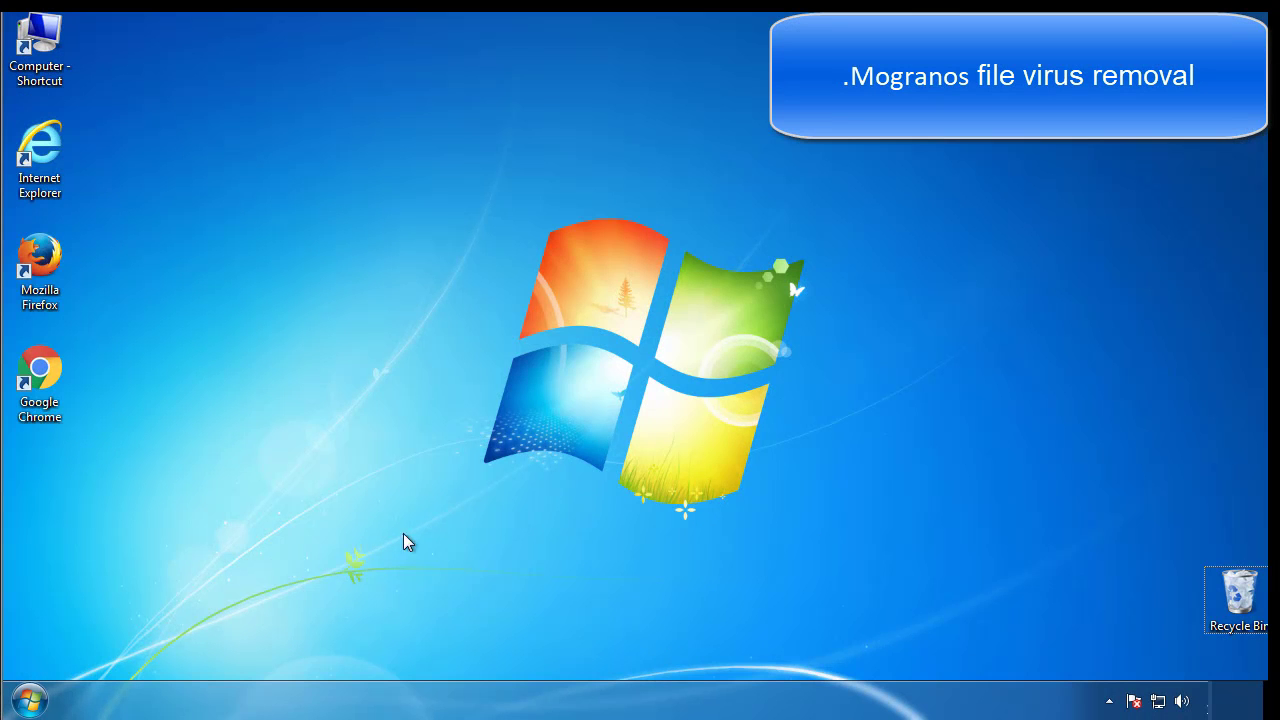
# Step: Launch msconfig and enable Minimal safe boot on the Boot tab, confirming with OK
pyautogui.click(40, 698)
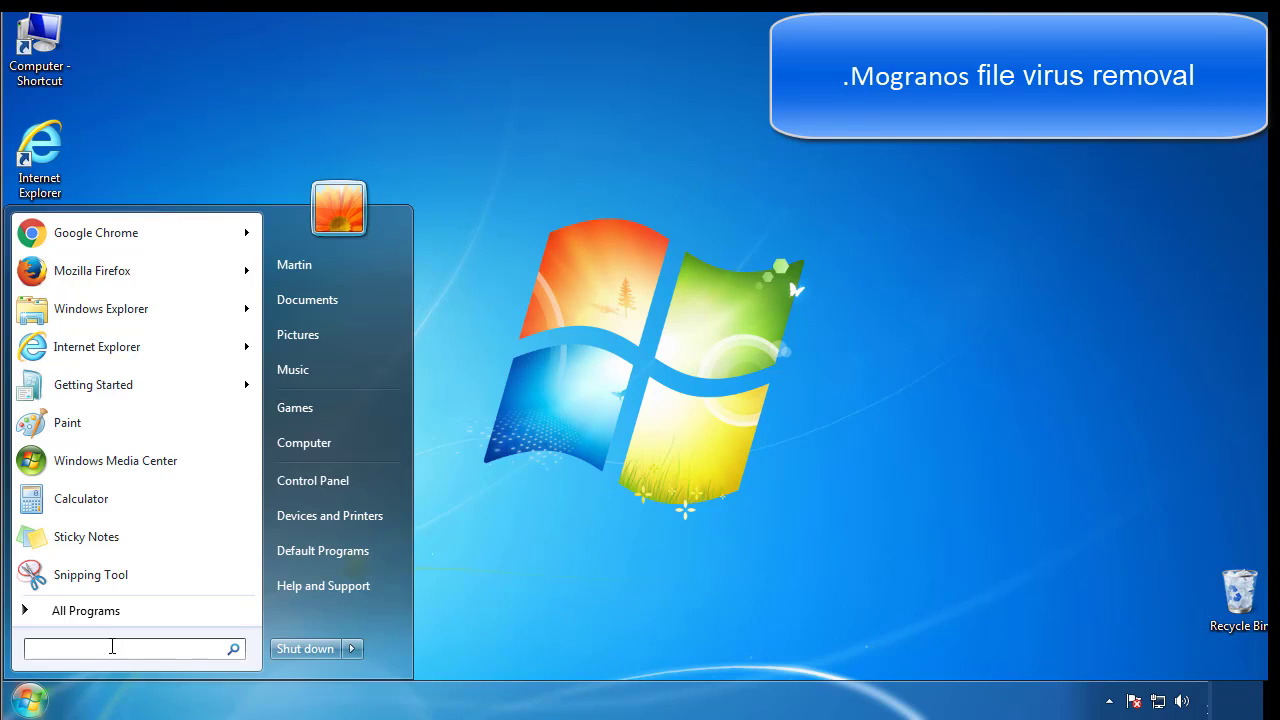
pyautogui.write('mscon')
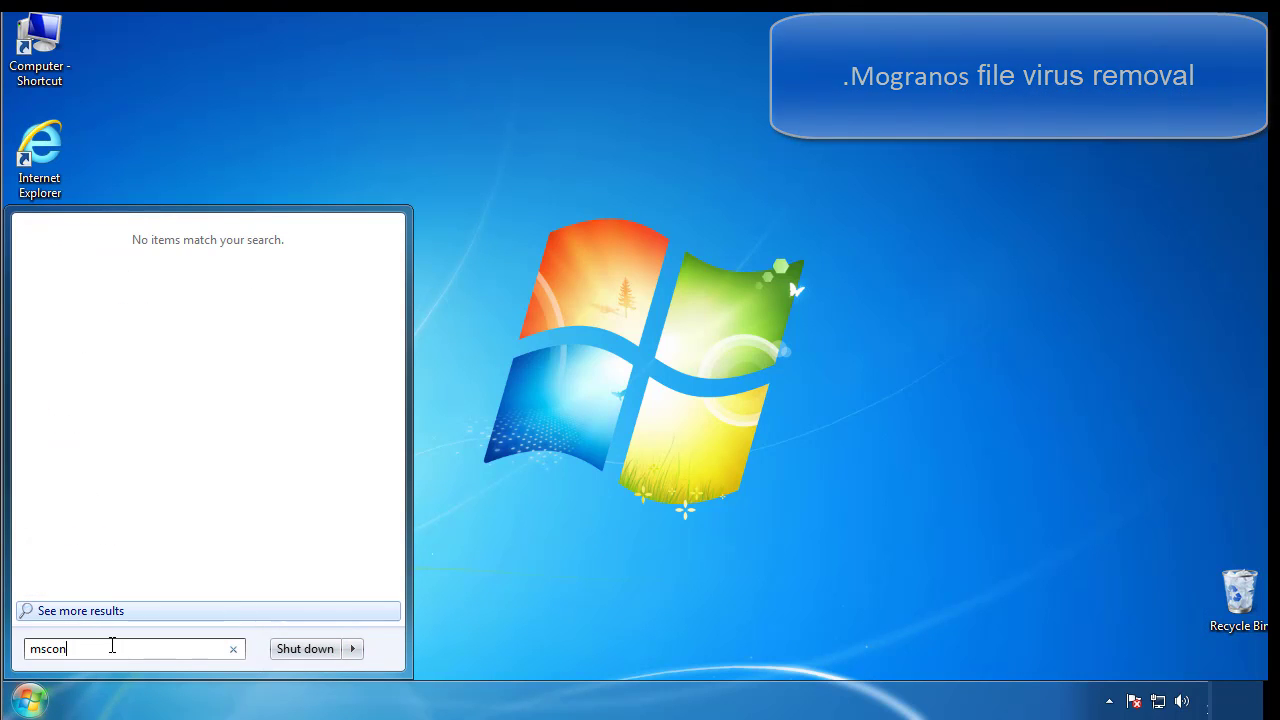
pyautogui.write('fig')
pyautogui.press('Return')
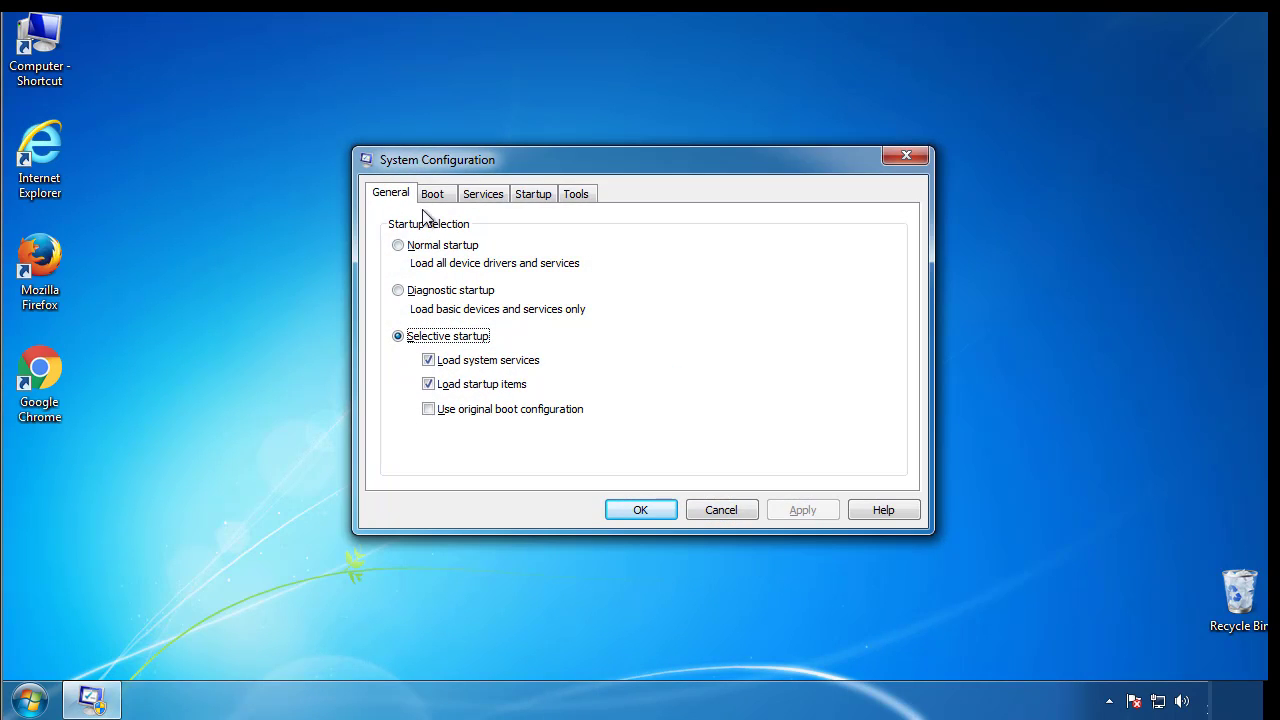
pyautogui.click(433, 195)
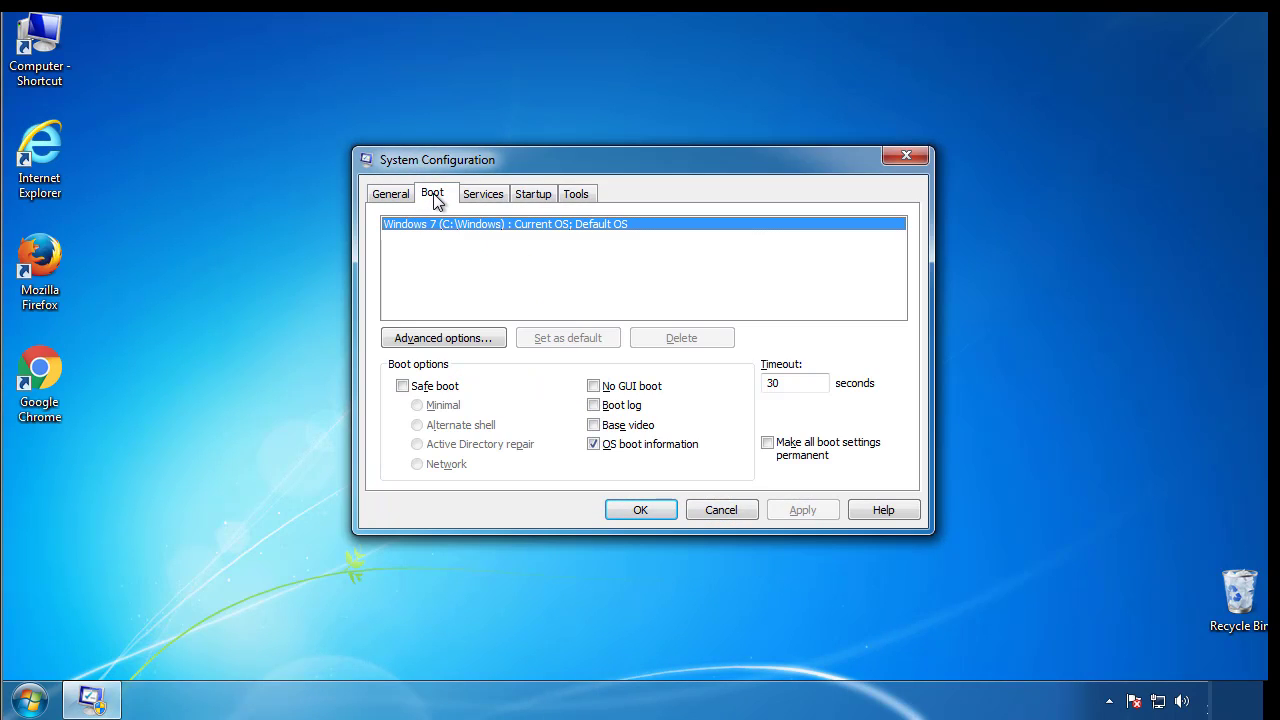
pyautogui.click(402, 386)
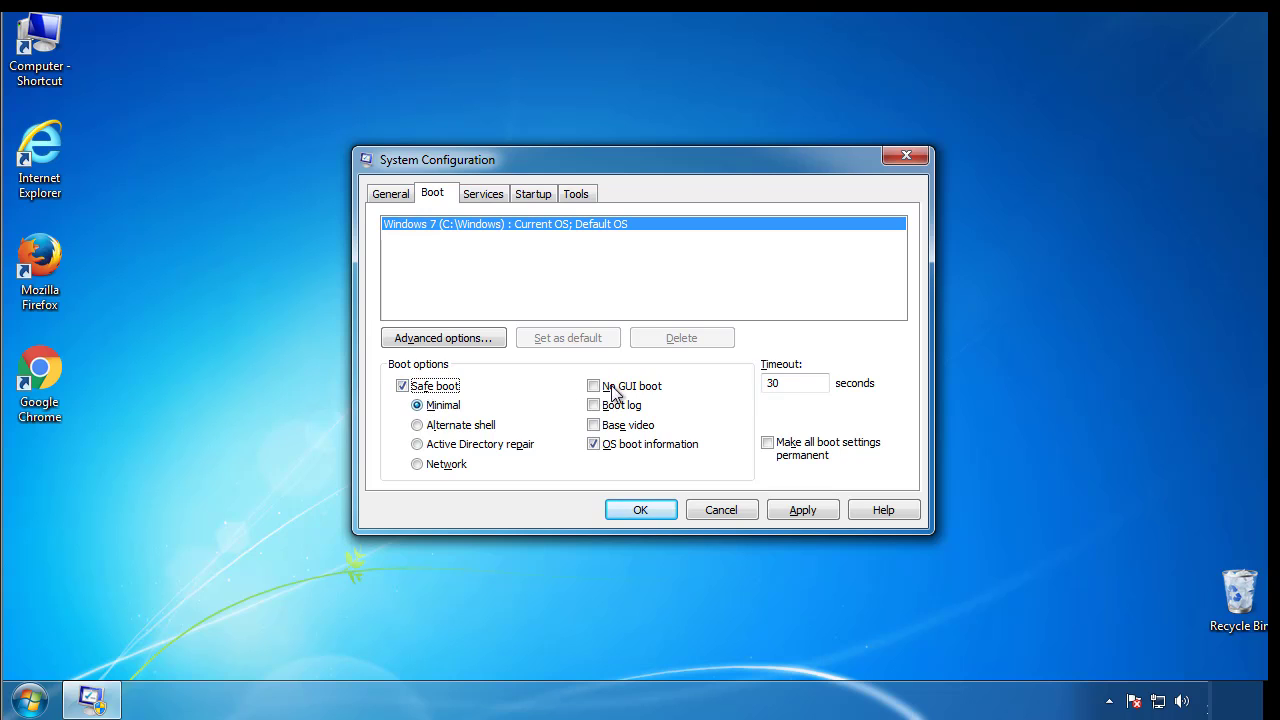
pyautogui.click(649, 510)
# Step: Restart into Safe Mode, then set Folder Options to show hidden files, folders and drives
pyautogui.click(578, 388)
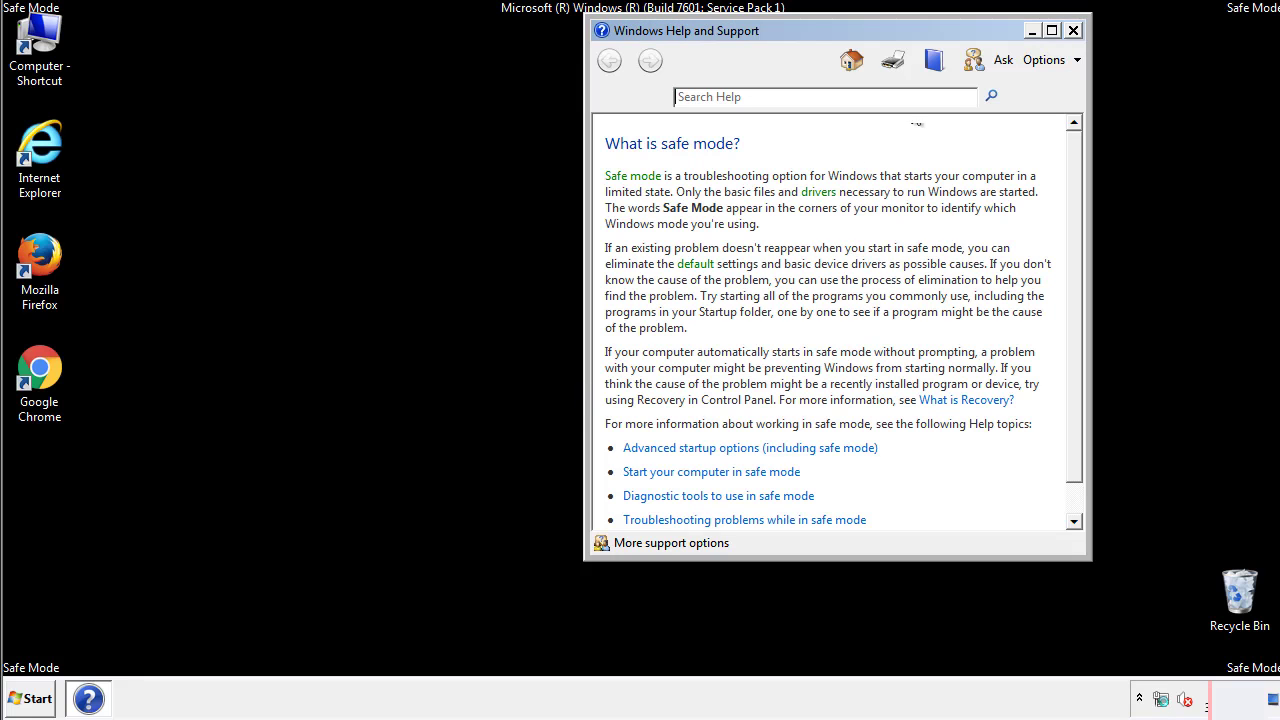
pyautogui.click(1073, 31)
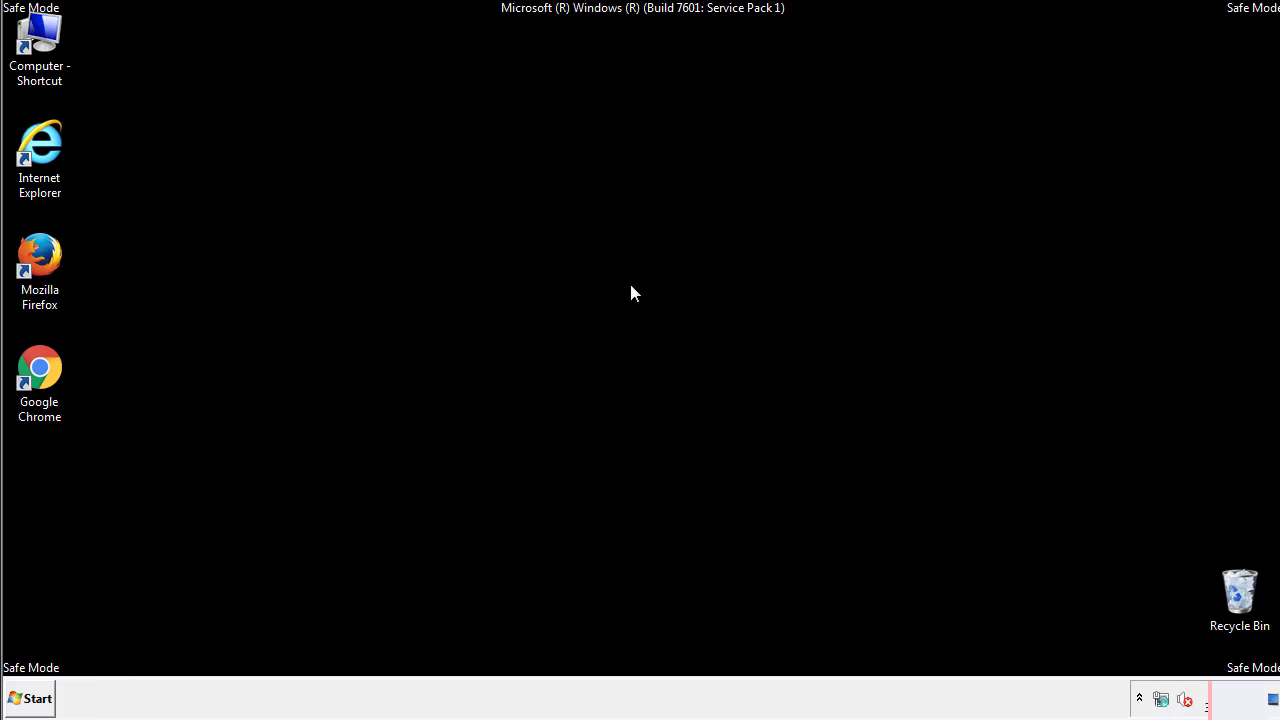
pyautogui.click(40, 697)
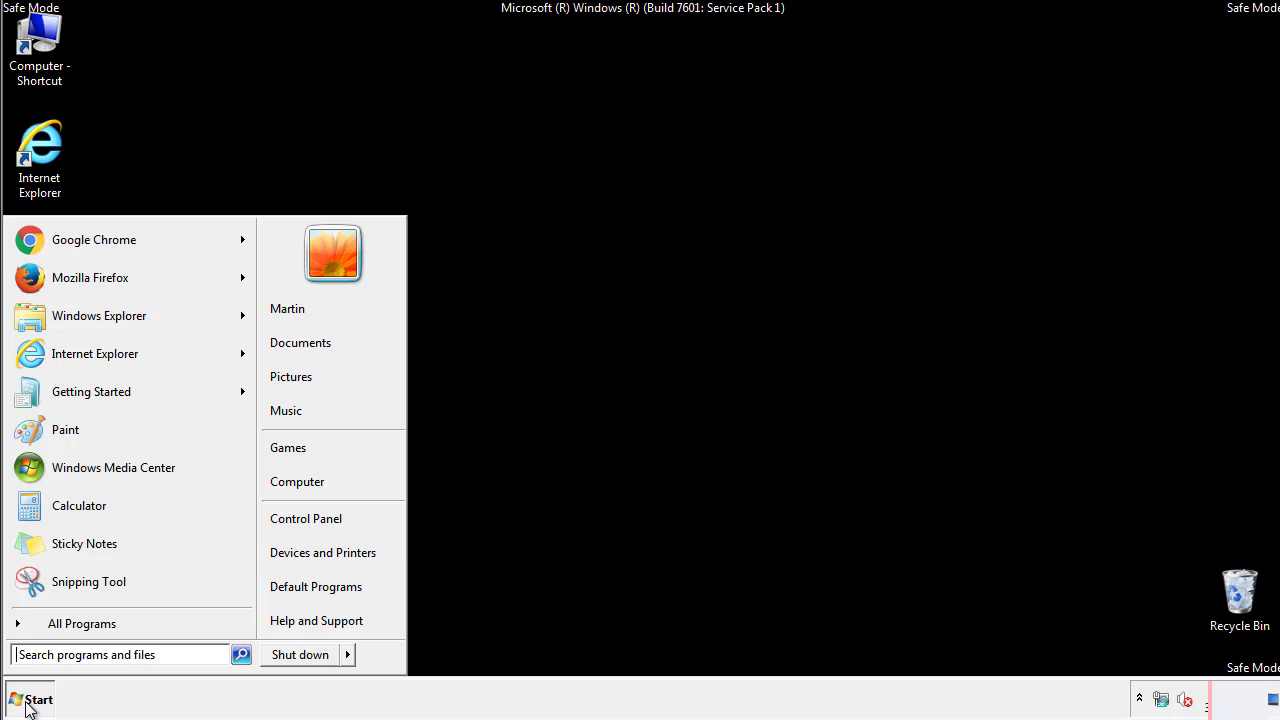
pyautogui.click(320, 517)
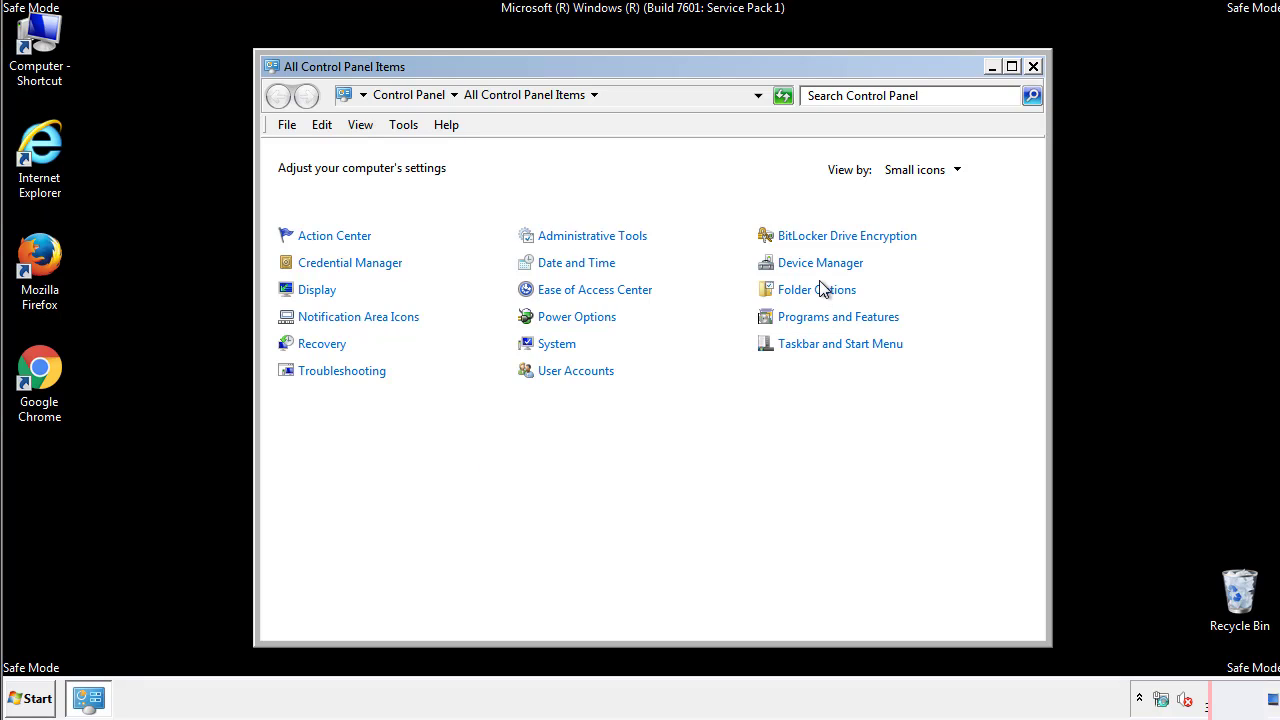
pyautogui.click(820, 292)
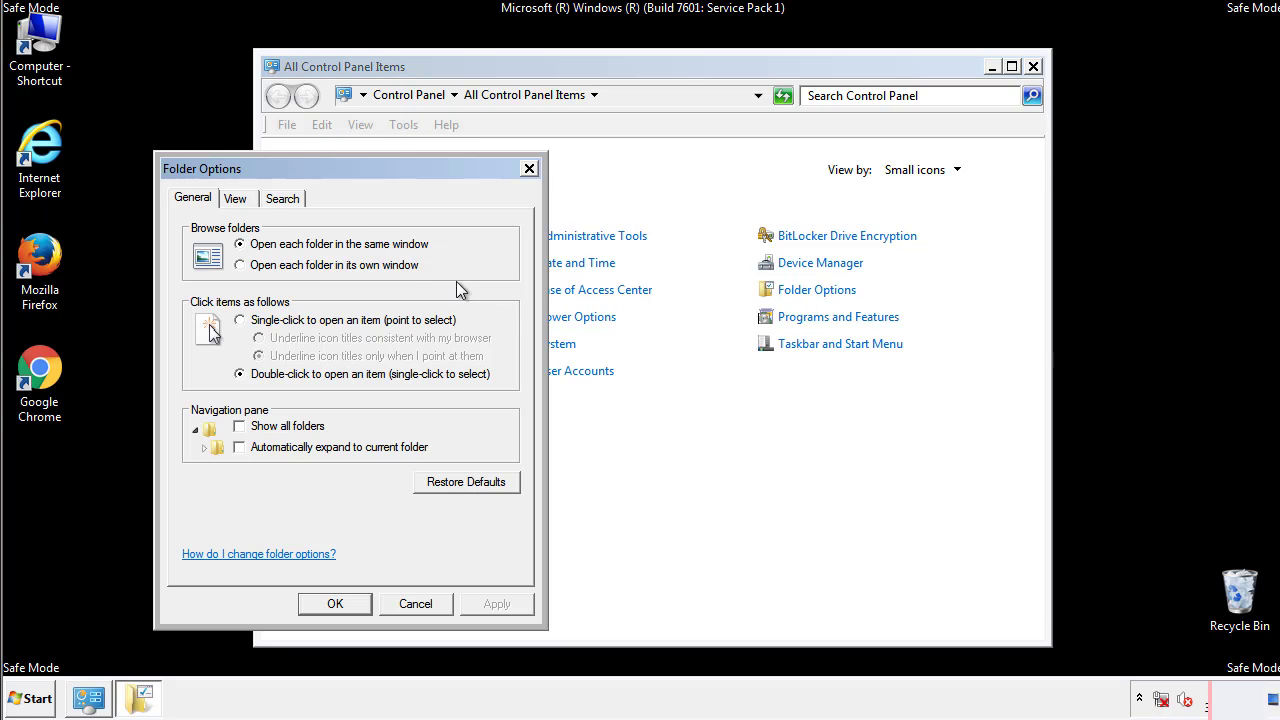
pyautogui.click(236, 200)
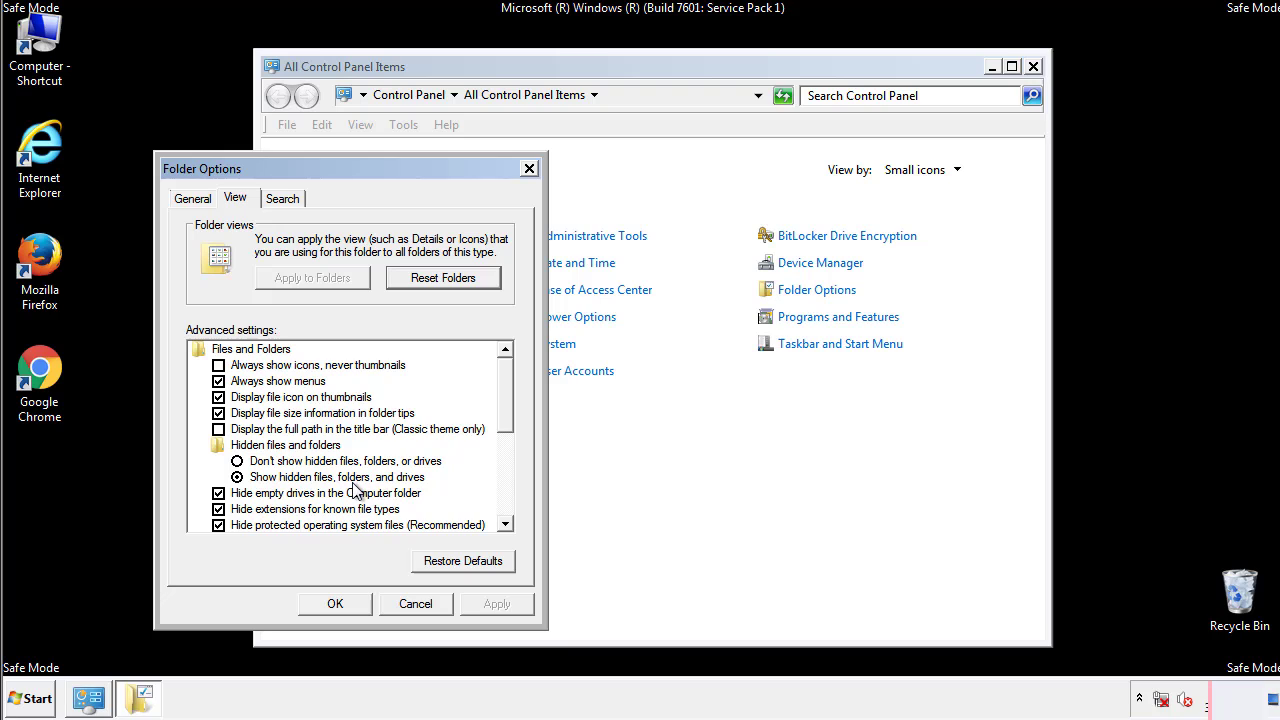
pyautogui.click(345, 601)
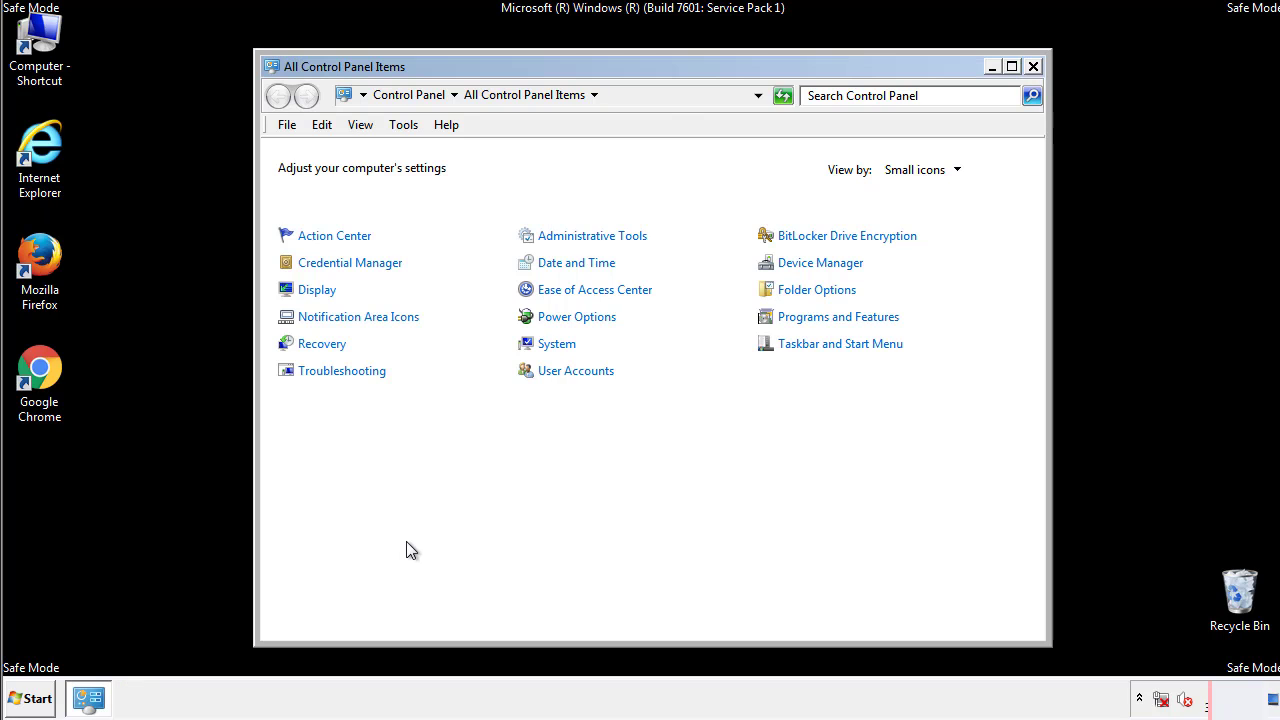
# Step: Close Control Panel and browse from Computer into C:\Windows
pyautogui.click(1033, 66)
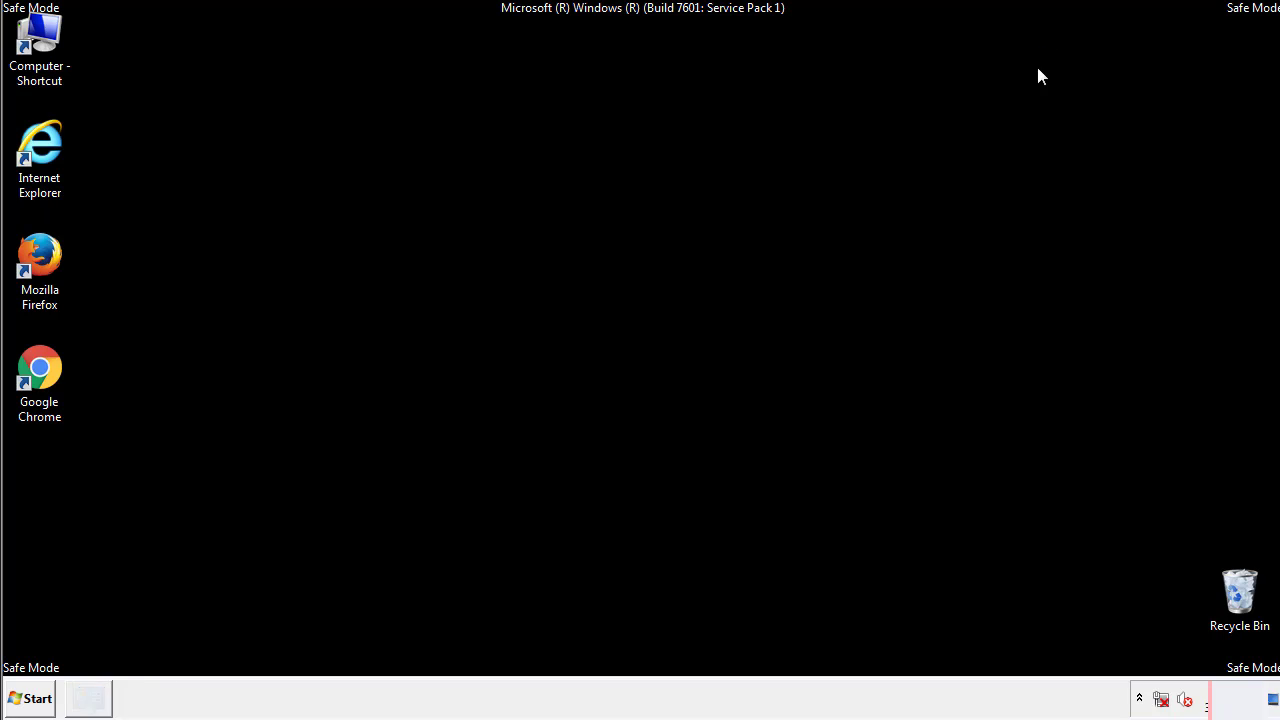
pyautogui.doubleClick(52, 35)
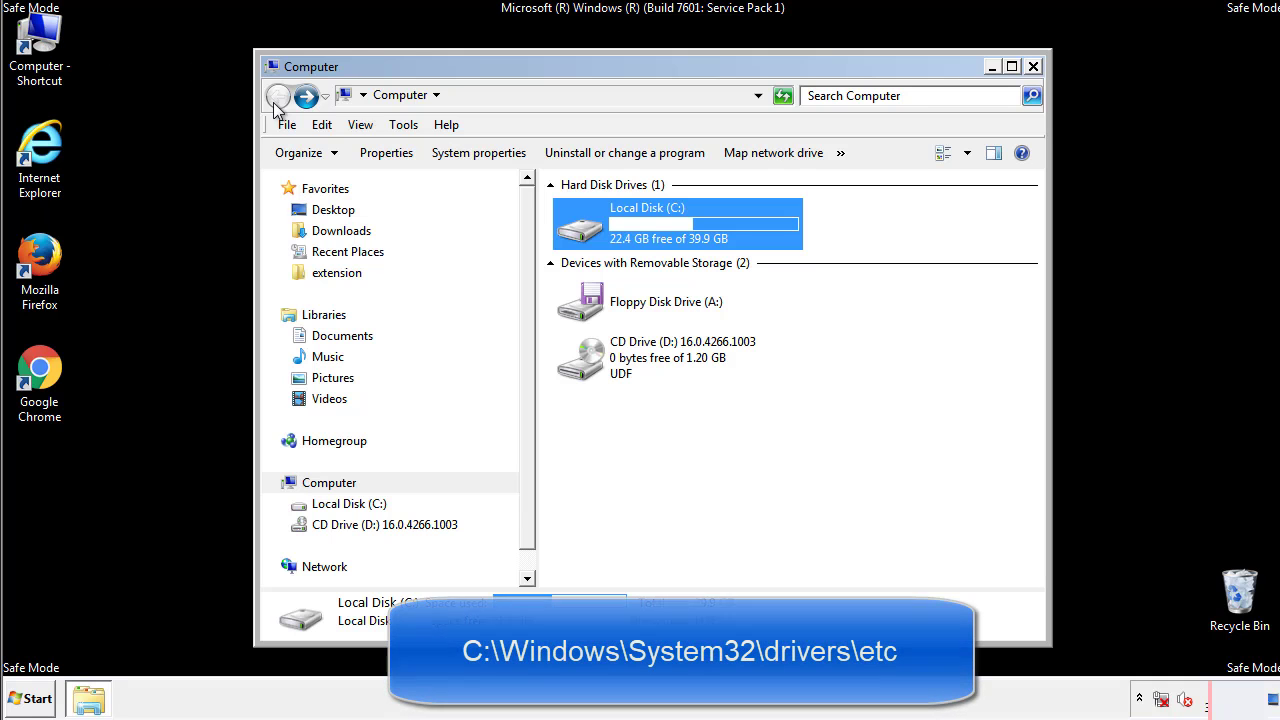
pyautogui.doubleClick(575, 228)
pyautogui.click(583, 368)
pyautogui.doubleClick(583, 368)
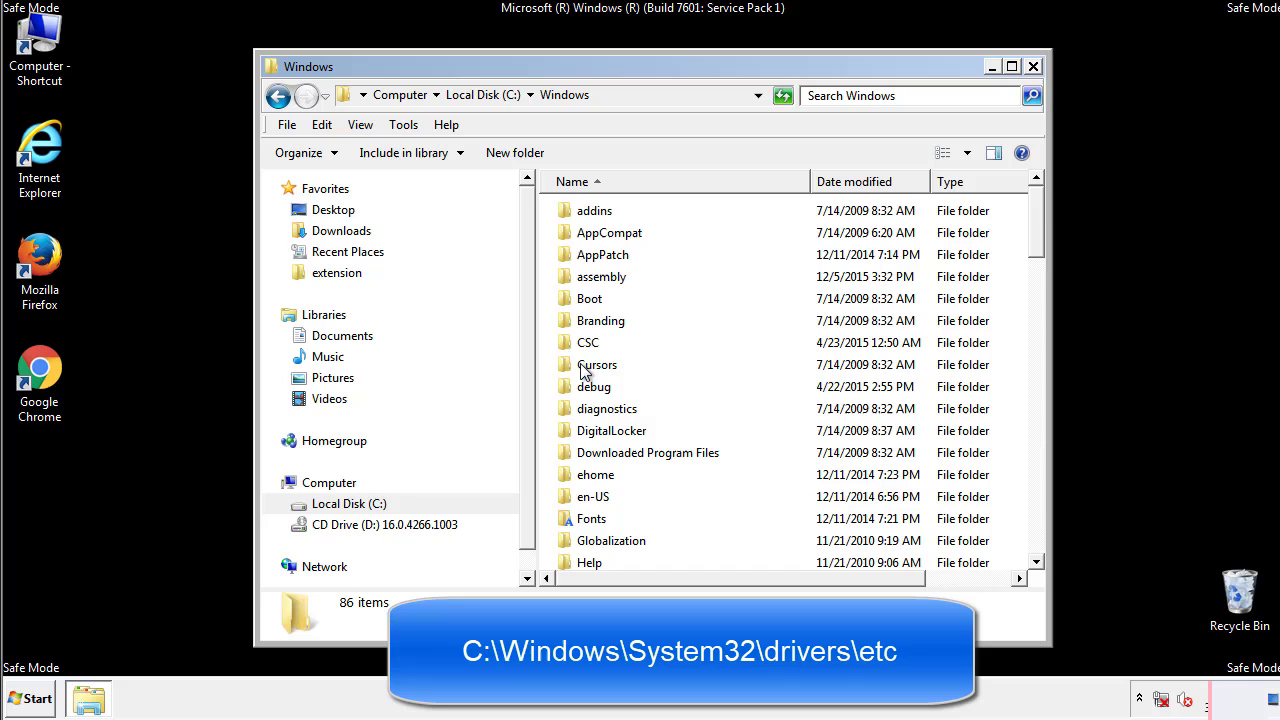
# Step: Go through System32\drivers\etc and open the hosts file
pyautogui.scroll(-2, 590, 445)
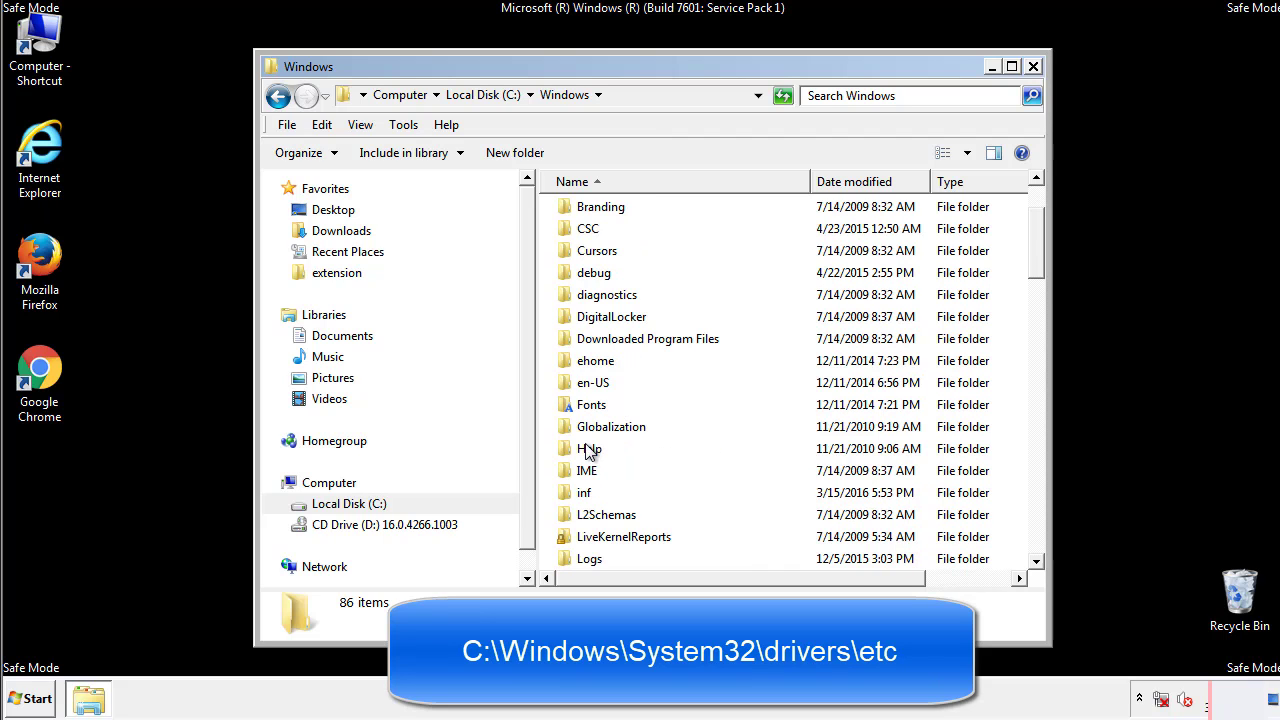
pyautogui.scroll(-2, 588, 452)
pyautogui.scroll(-2, 588, 452)
pyautogui.scroll(-3, 589, 453)
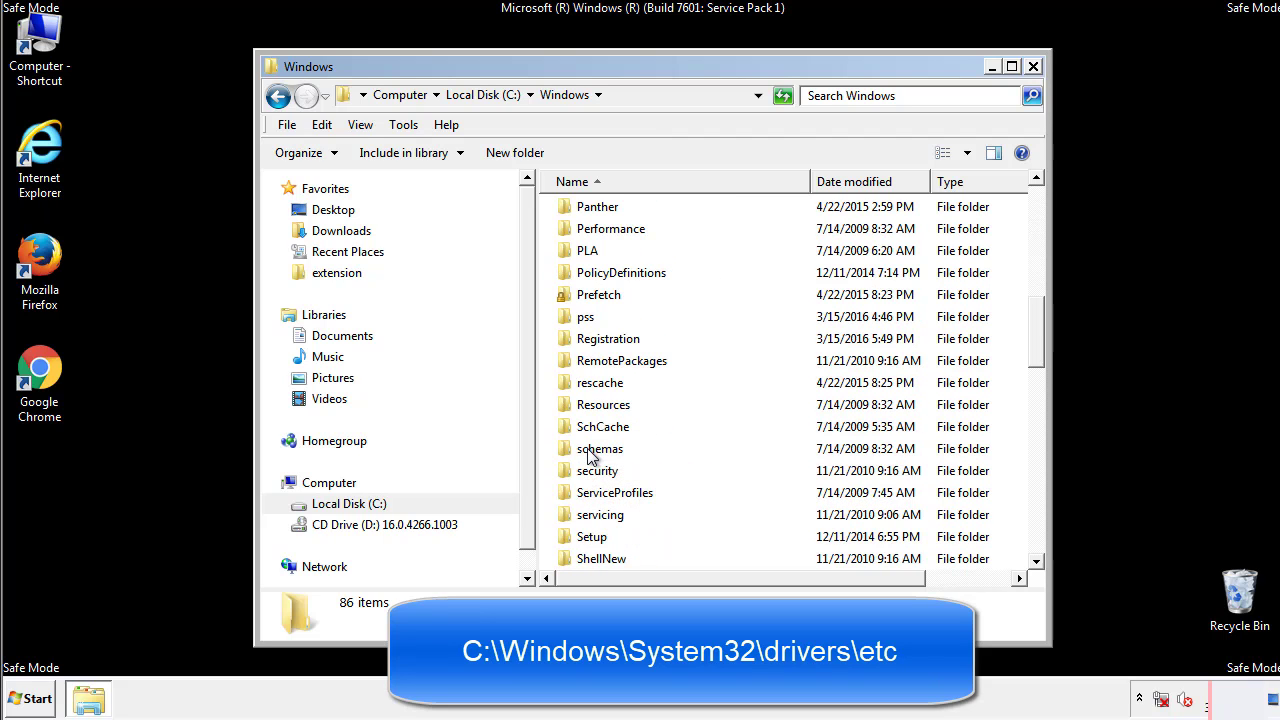
pyautogui.scroll(-2, 590, 455)
pyautogui.doubleClick(600, 520)
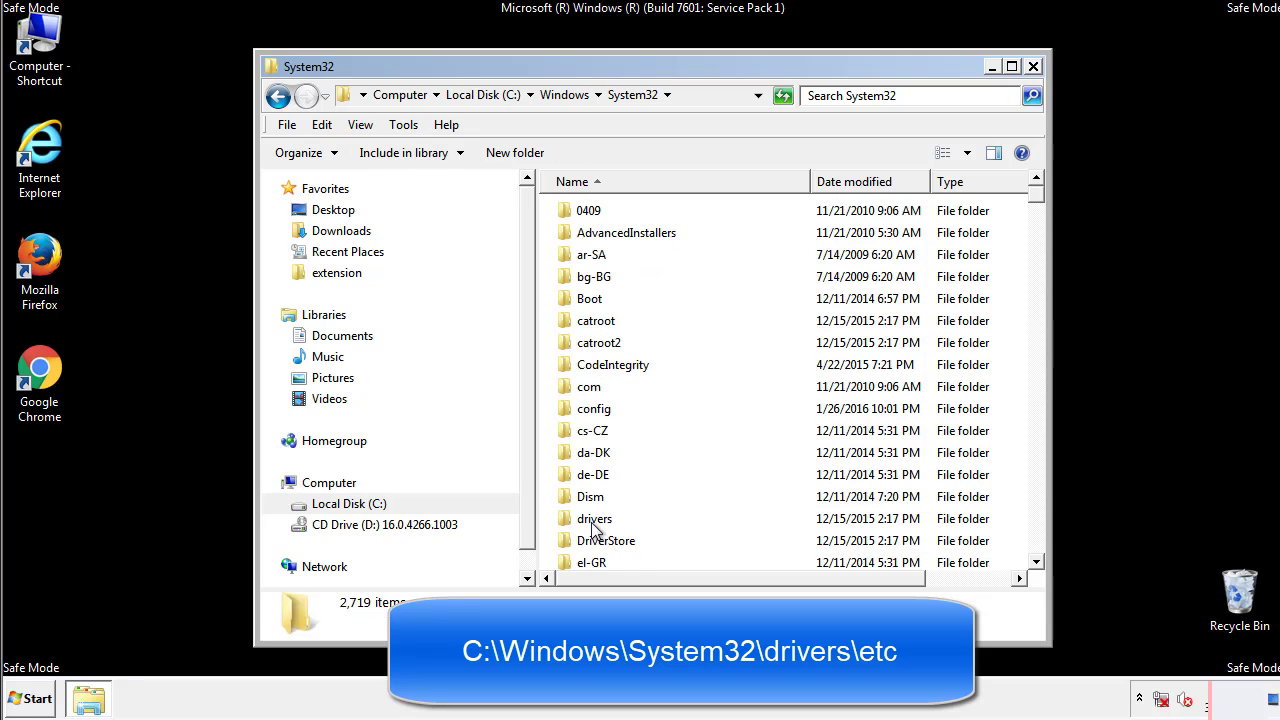
pyautogui.doubleClick(593, 520)
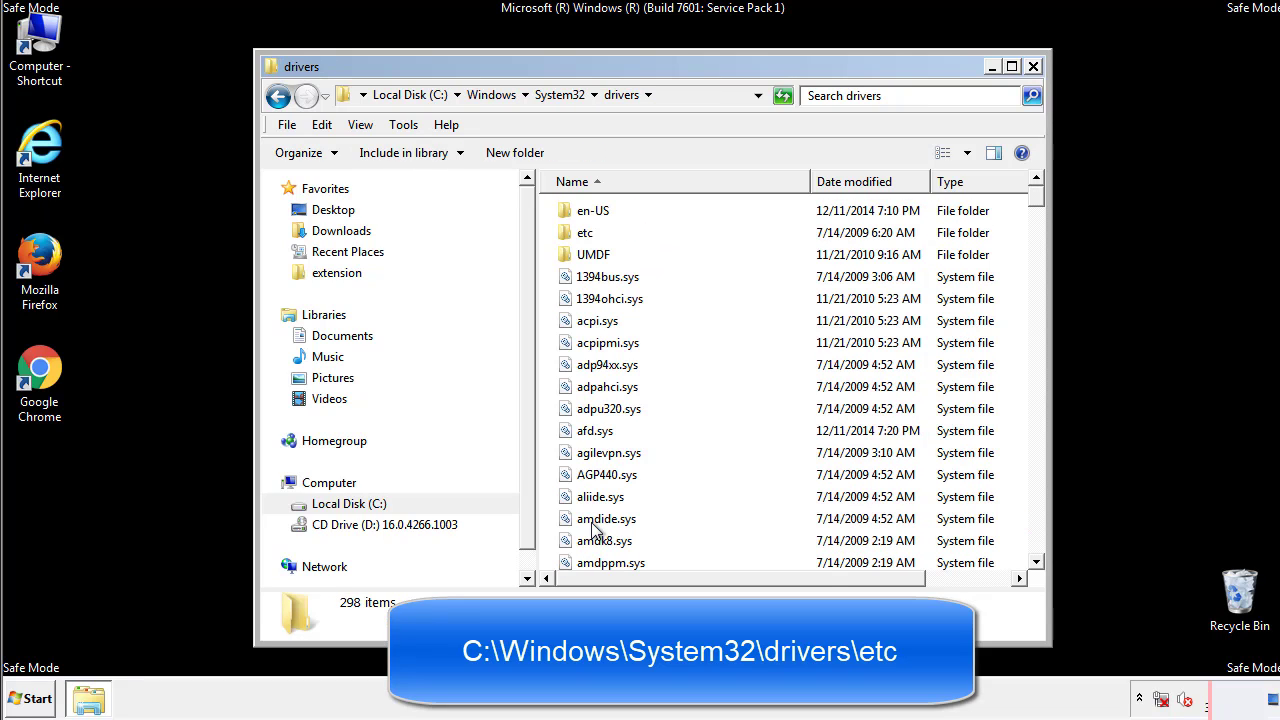
pyautogui.doubleClick(578, 238)
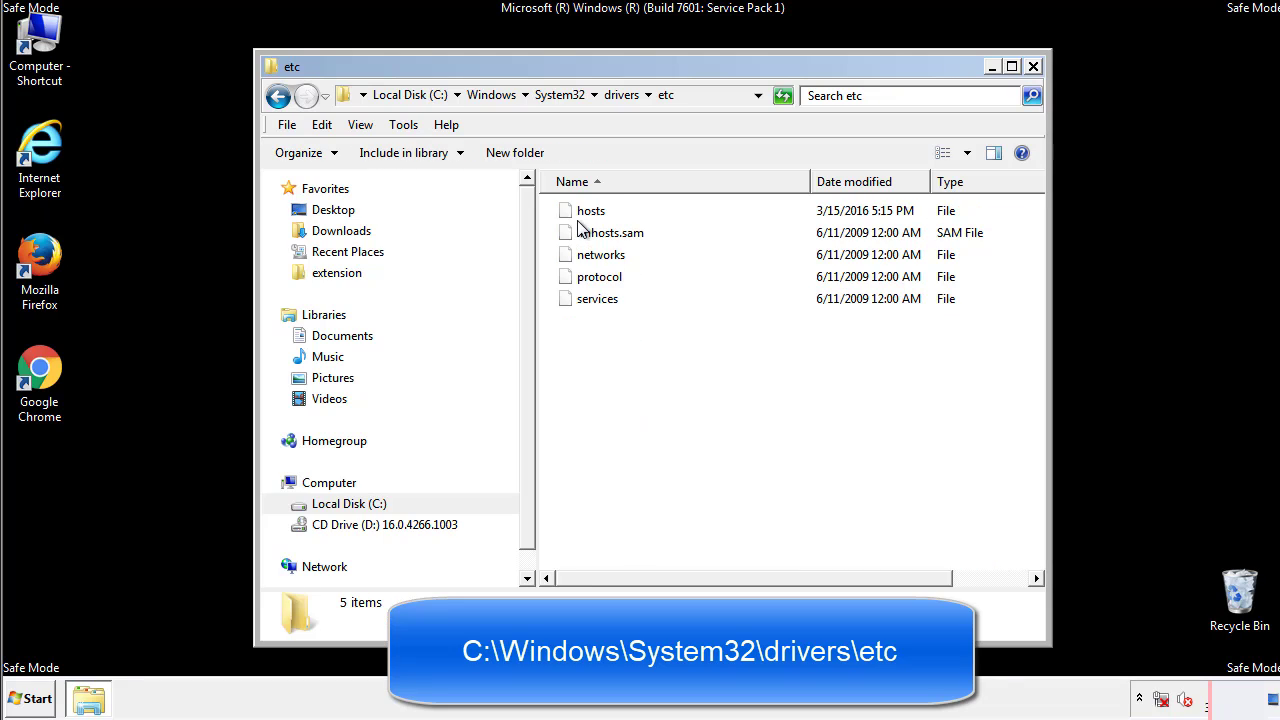
pyautogui.doubleClick(584, 214)
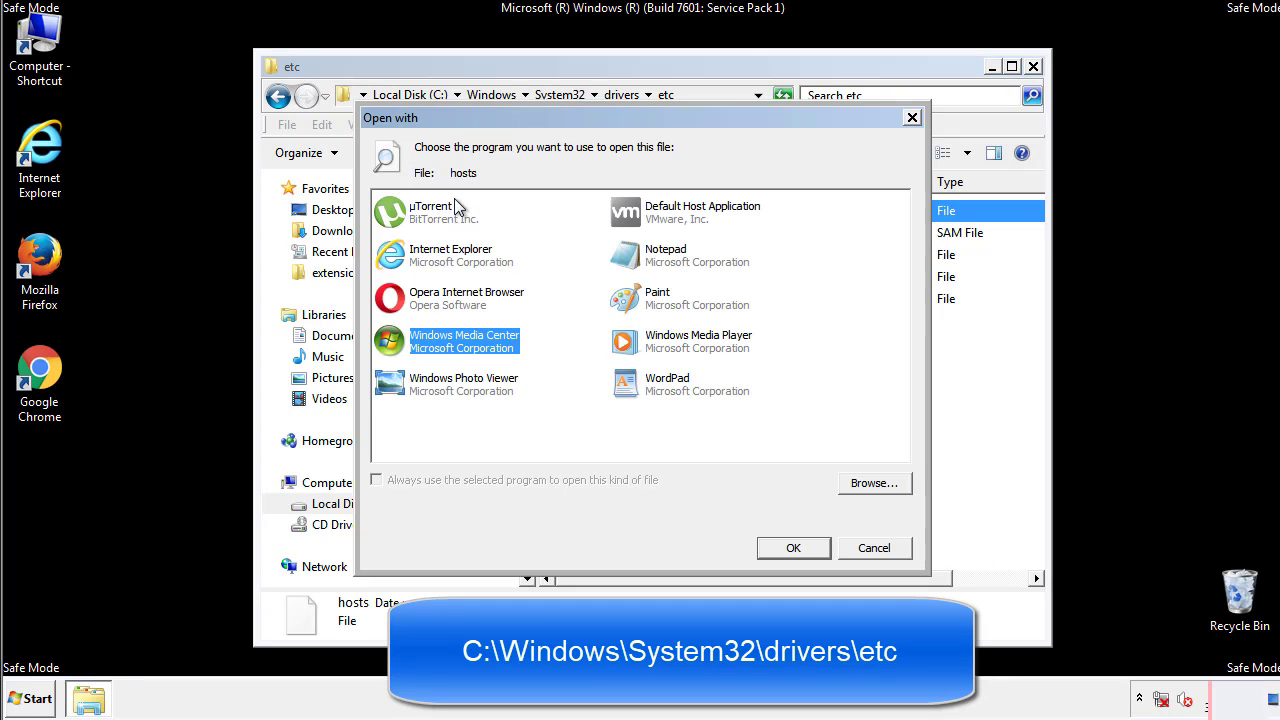
# Step: Open the hosts file in Notepad
pyautogui.click(648, 262)
pyautogui.click(792, 548)
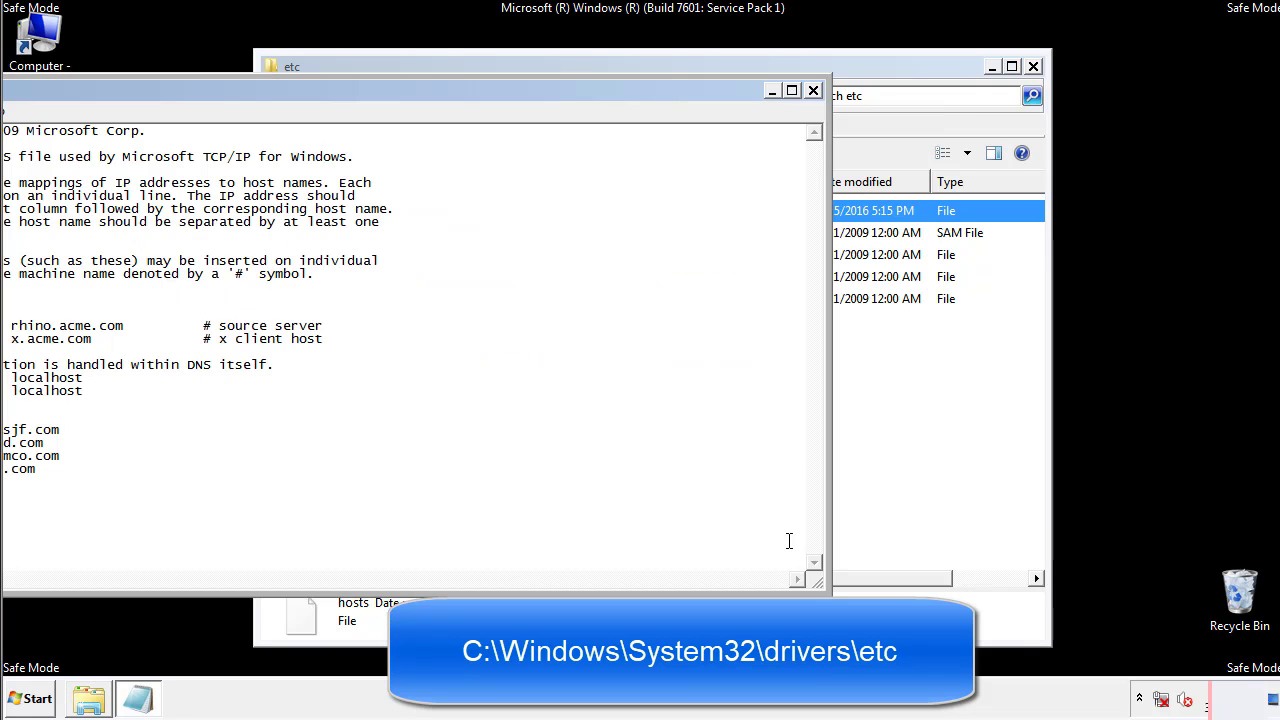
pyautogui.moveTo(523, 90); pyautogui.dragTo(814, 109)
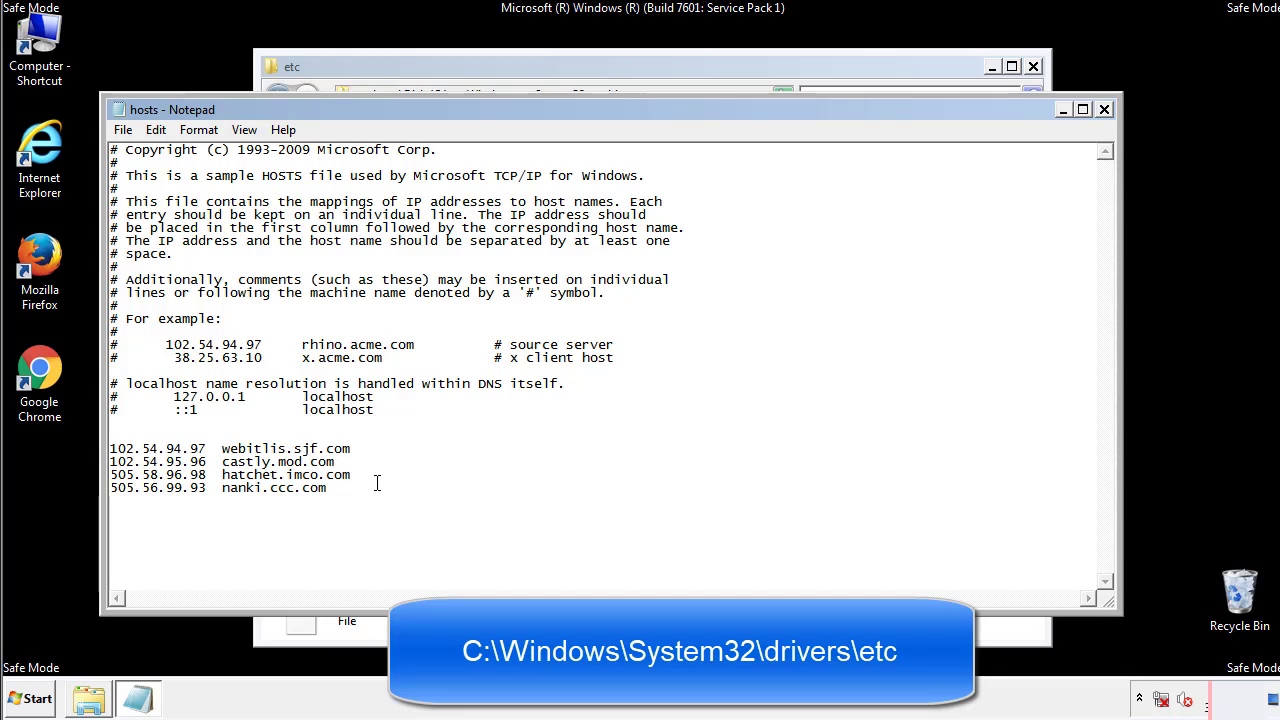
# Step: Delete the four added host lines, save hosts, and close the etc folder
pyautogui.hotkey('shift', 'Up')
pyautogui.hotkey('shift', 'Up')
pyautogui.hotkey('shift', 'Up')
pyautogui.hotkey('shift', 'Home')
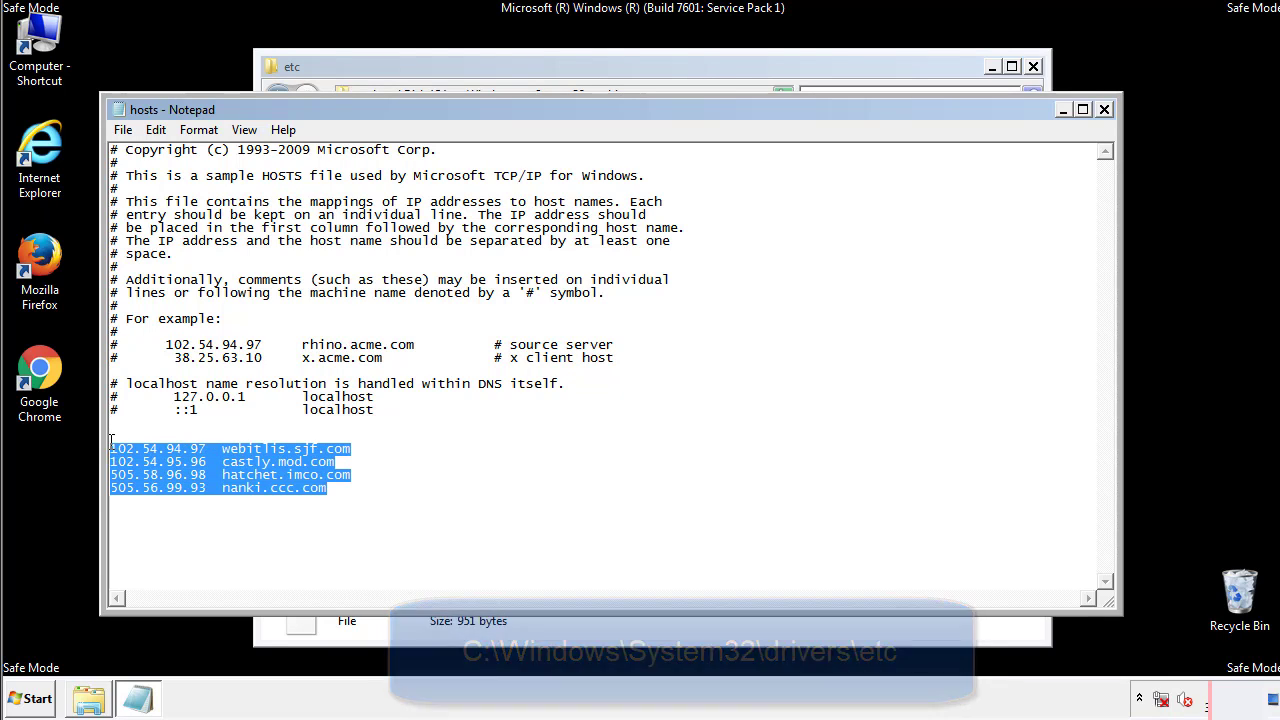
pyautogui.press('Delete')
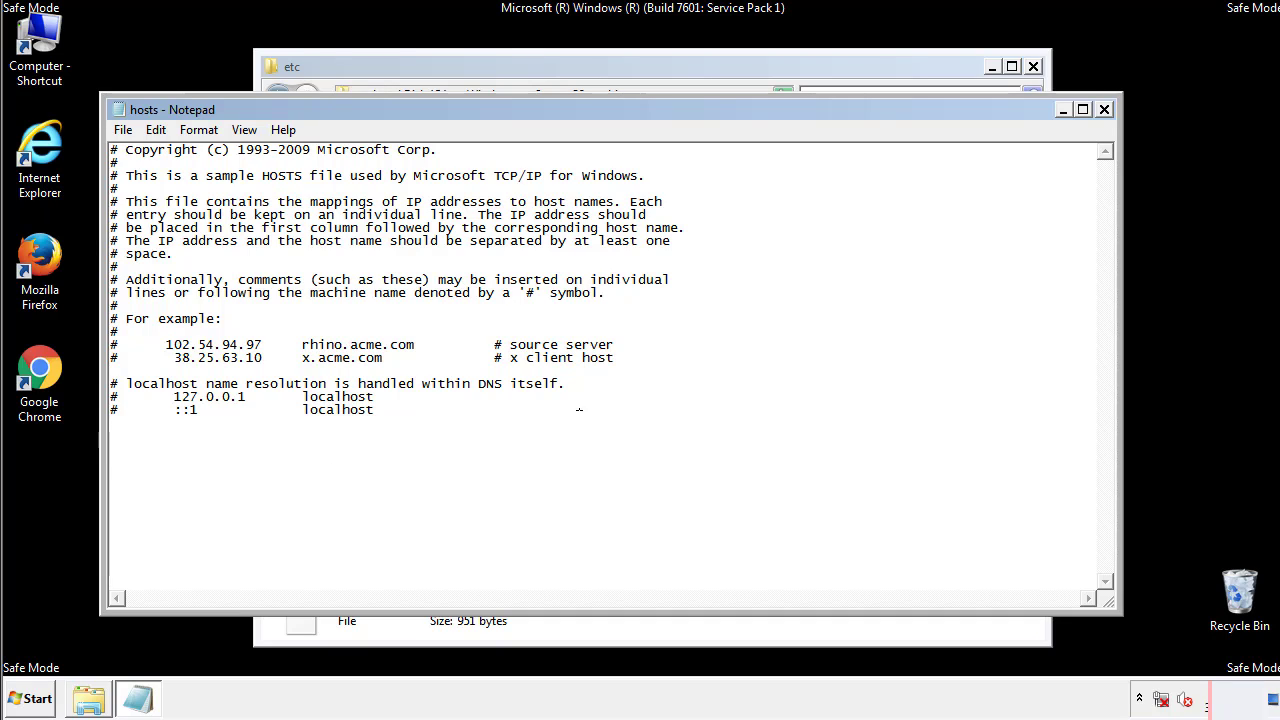
pyautogui.click(1104, 110)
pyautogui.click(565, 365)
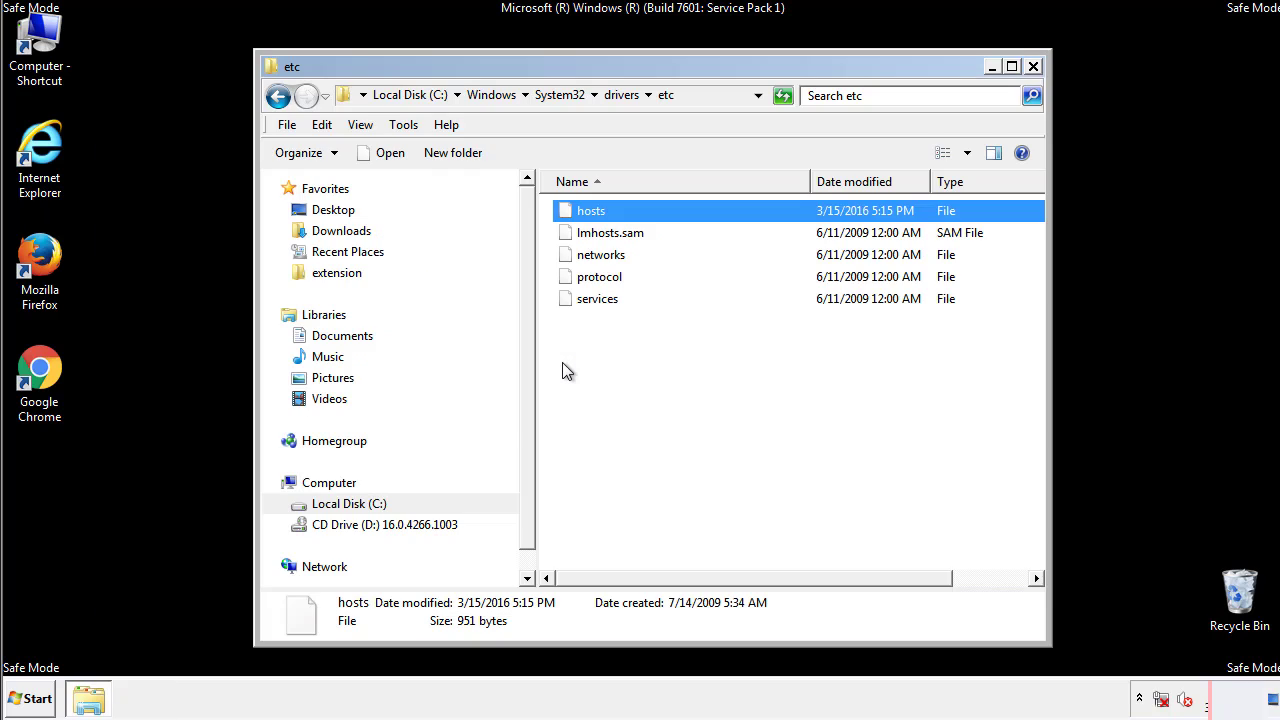
pyautogui.click(562, 363)
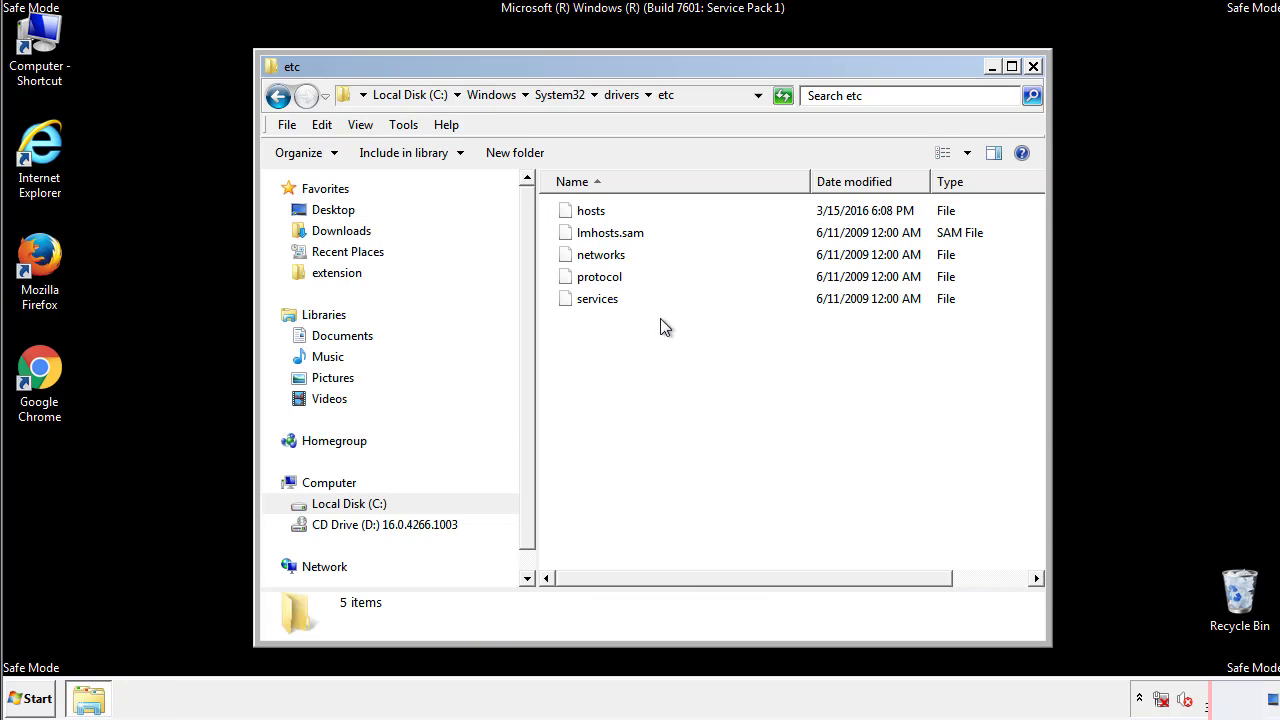
pyautogui.click(1033, 67)
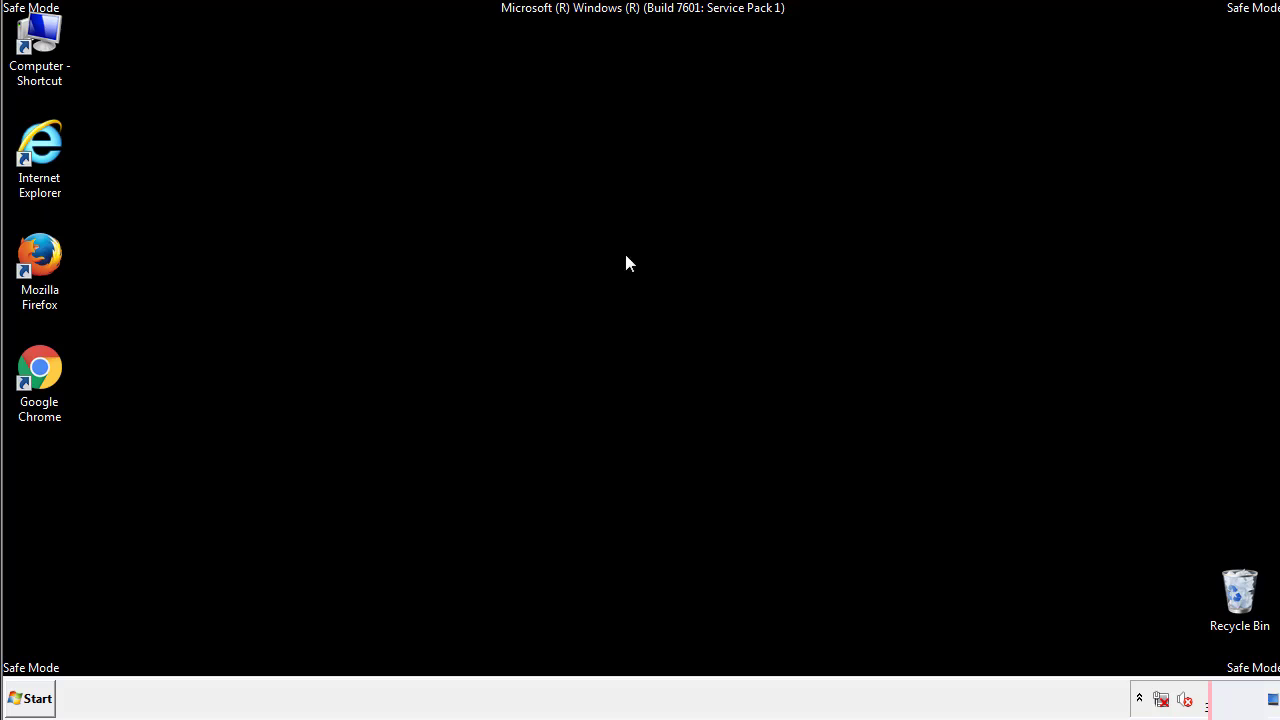
# Step: Open the Startup folder from All Programs in an Explorer window
pyautogui.click(33, 699)
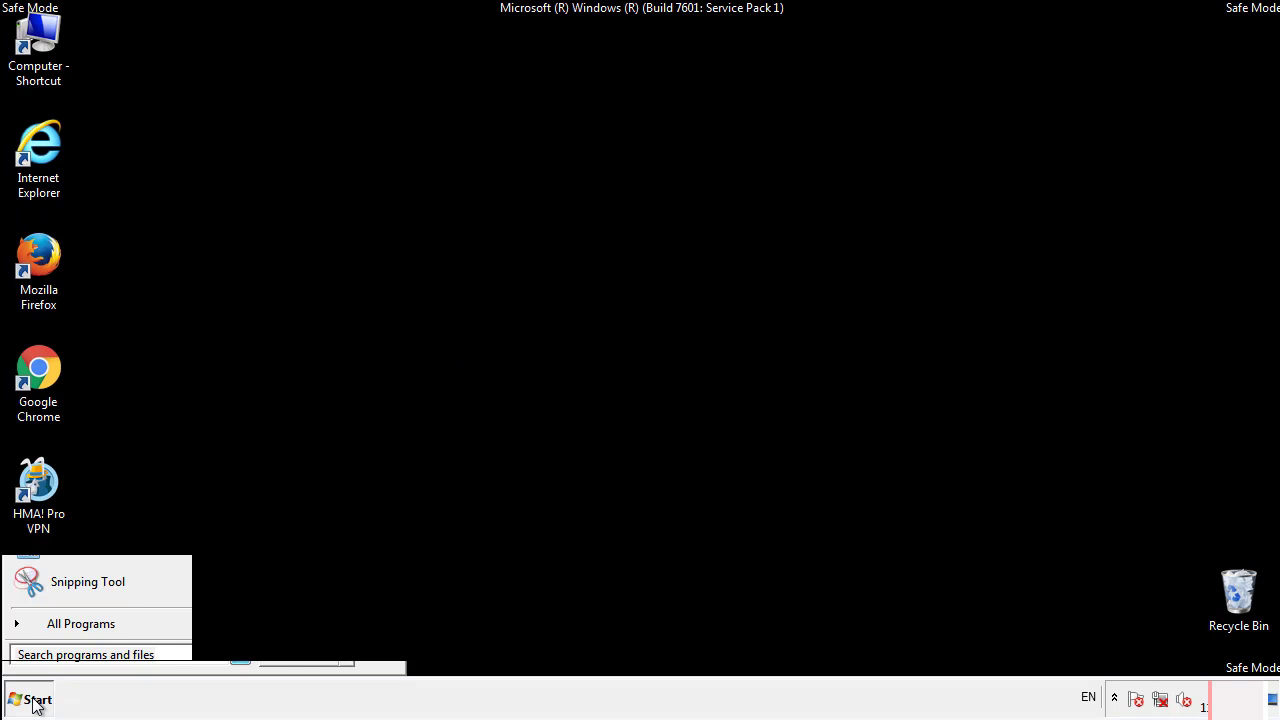
pyautogui.click(57, 631)
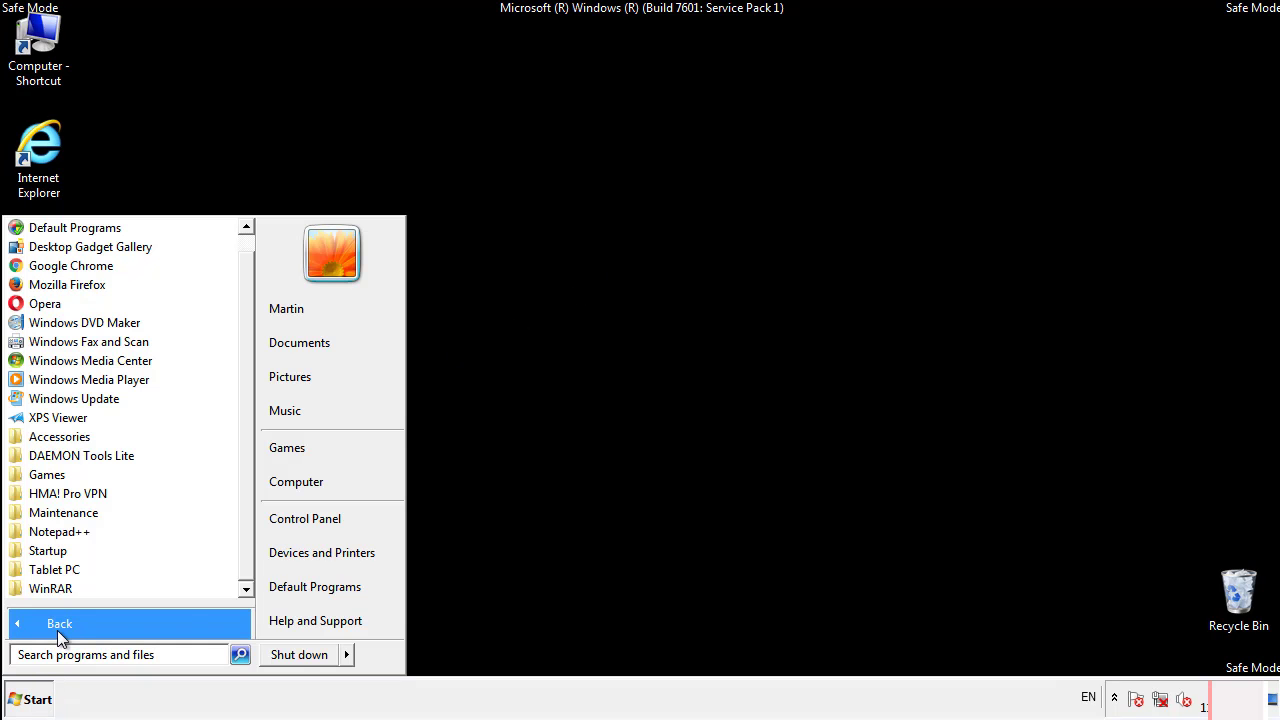
pyautogui.rightClick(50, 552)
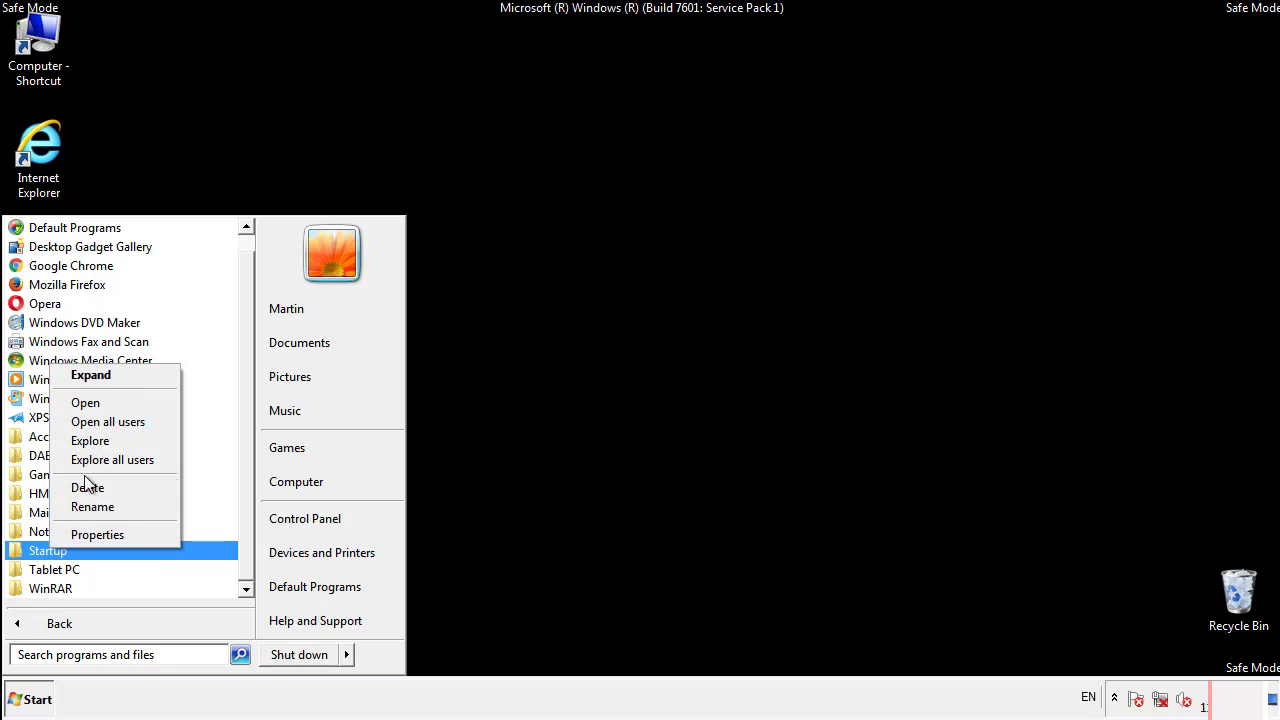
pyautogui.click(97, 402)
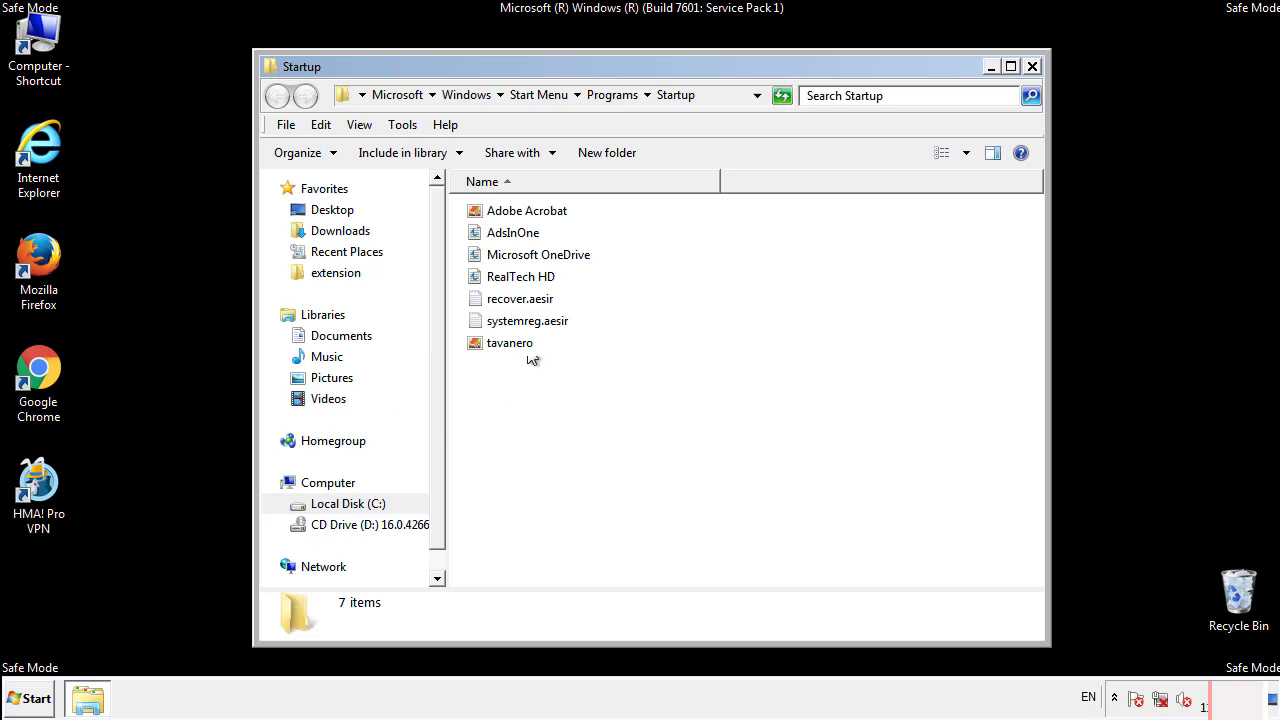
# Step: Delete AdsInOne, recover.aesir, systemreg.aesir and tavanero, then close the folder
pyautogui.click(517, 232)
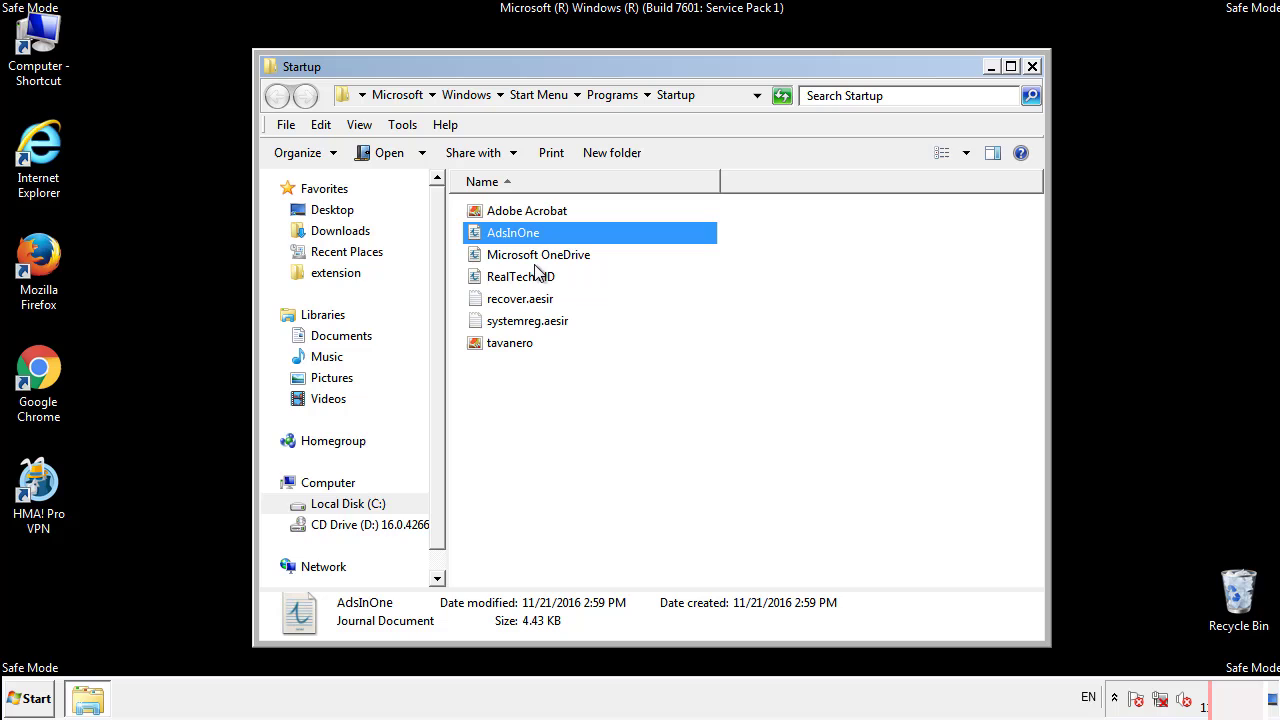
pyautogui.keyDown('ctrl'); pyautogui.click(520, 300); pyautogui.keyUp('ctrl')
pyautogui.keyDown('ctrl'); pyautogui.click(529, 321); pyautogui.keyUp('ctrl')
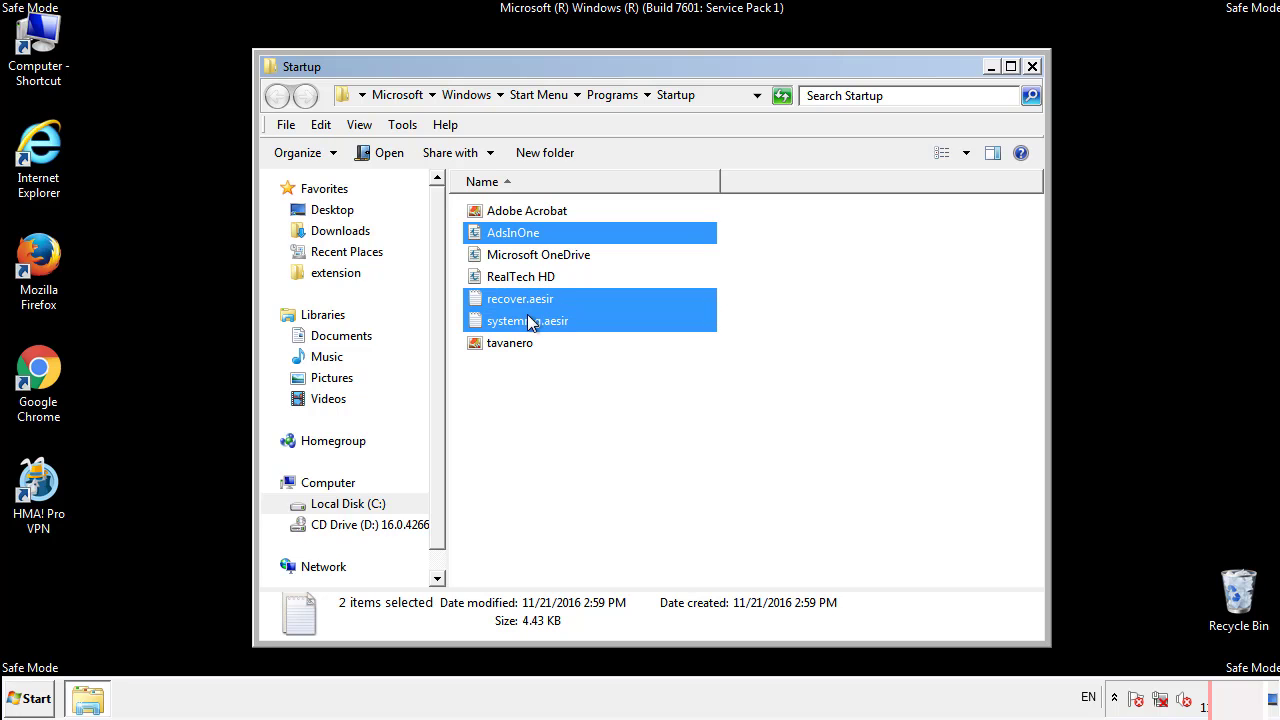
pyautogui.keyDown('ctrl'); pyautogui.click(511, 343); pyautogui.keyUp('ctrl')
pyautogui.rightClick(506, 344)
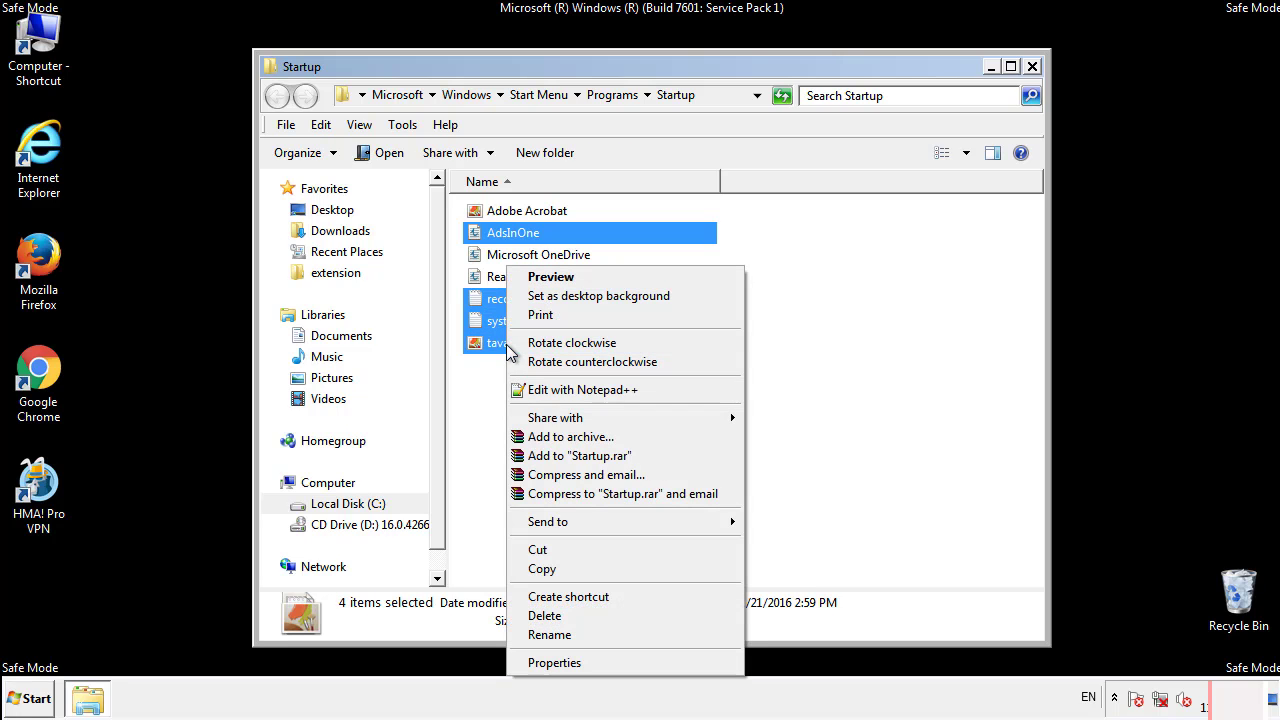
pyautogui.click(540, 615)
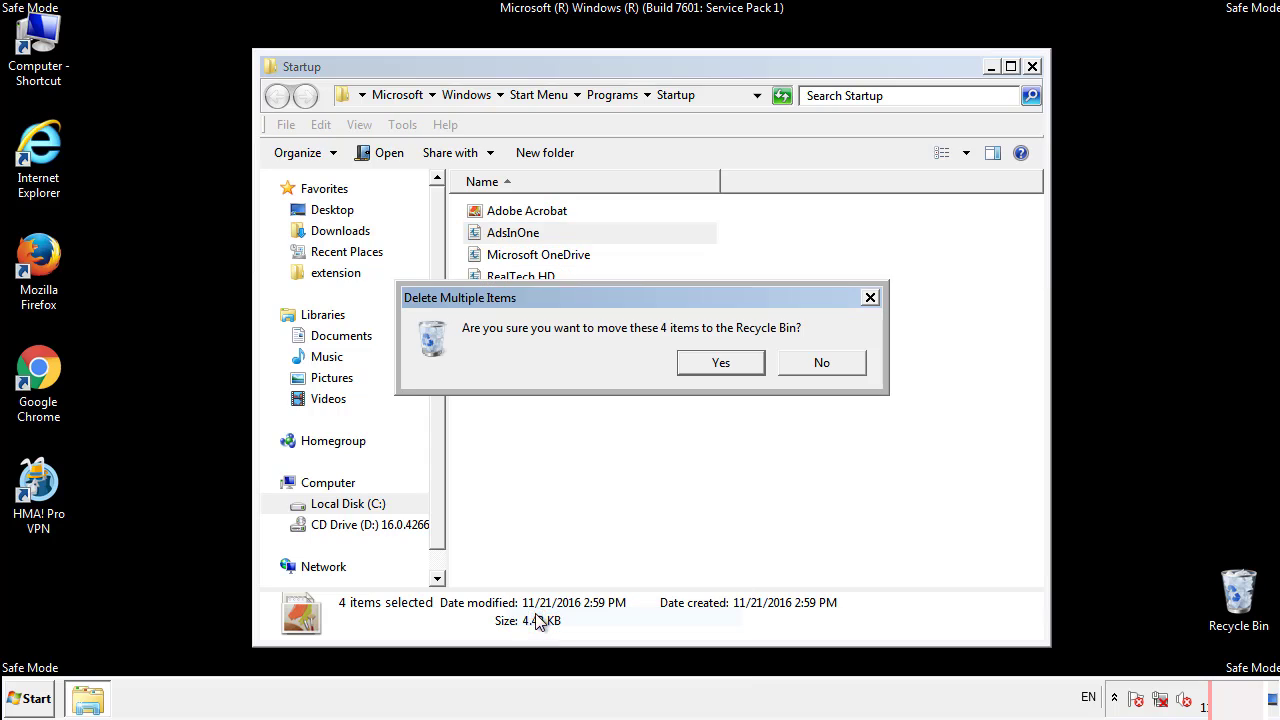
pyautogui.click(705, 367)
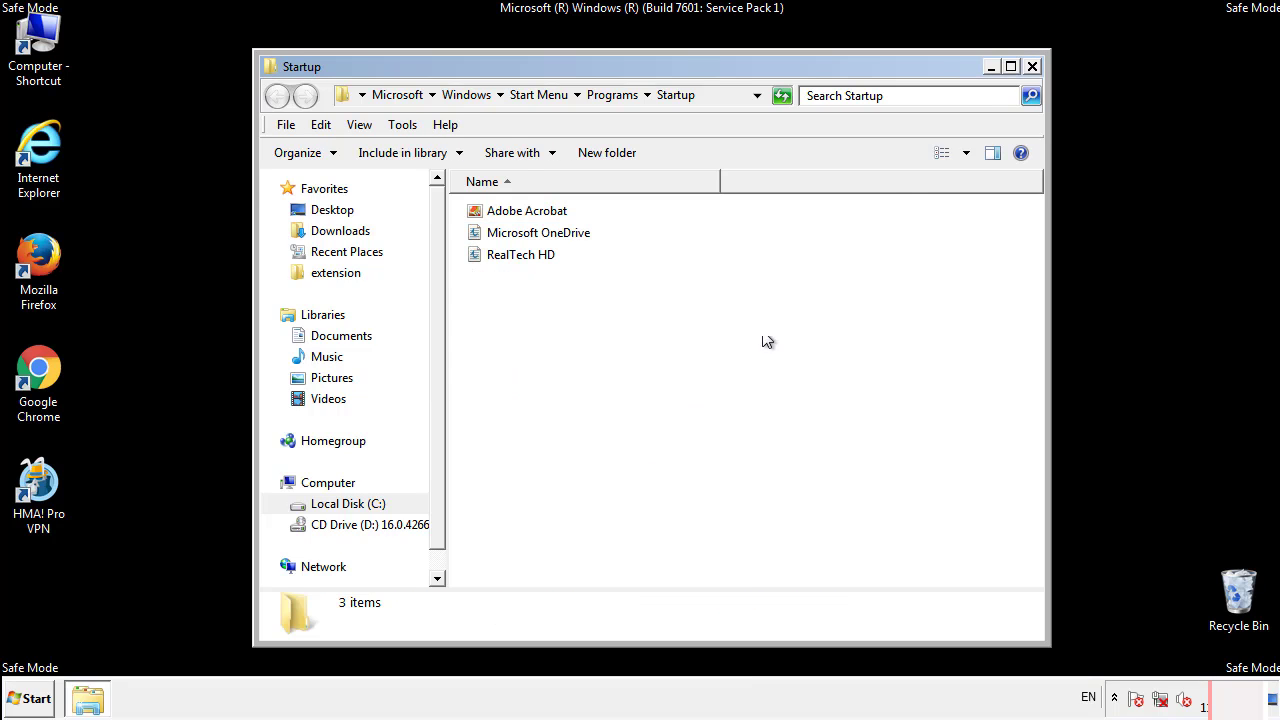
pyautogui.click(1034, 70)
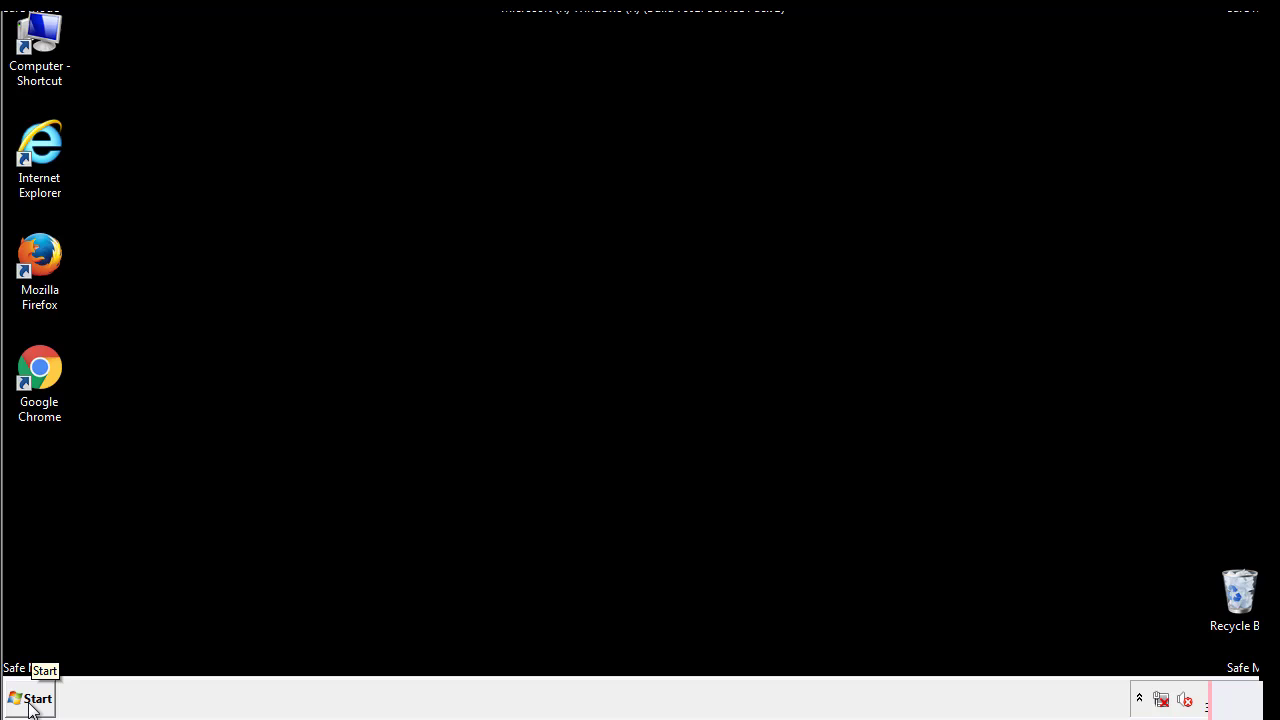
# Step: Launch regedit and expand HKEY_LOCAL_MACHINE\SOFTWARE
pyautogui.click(30, 705)
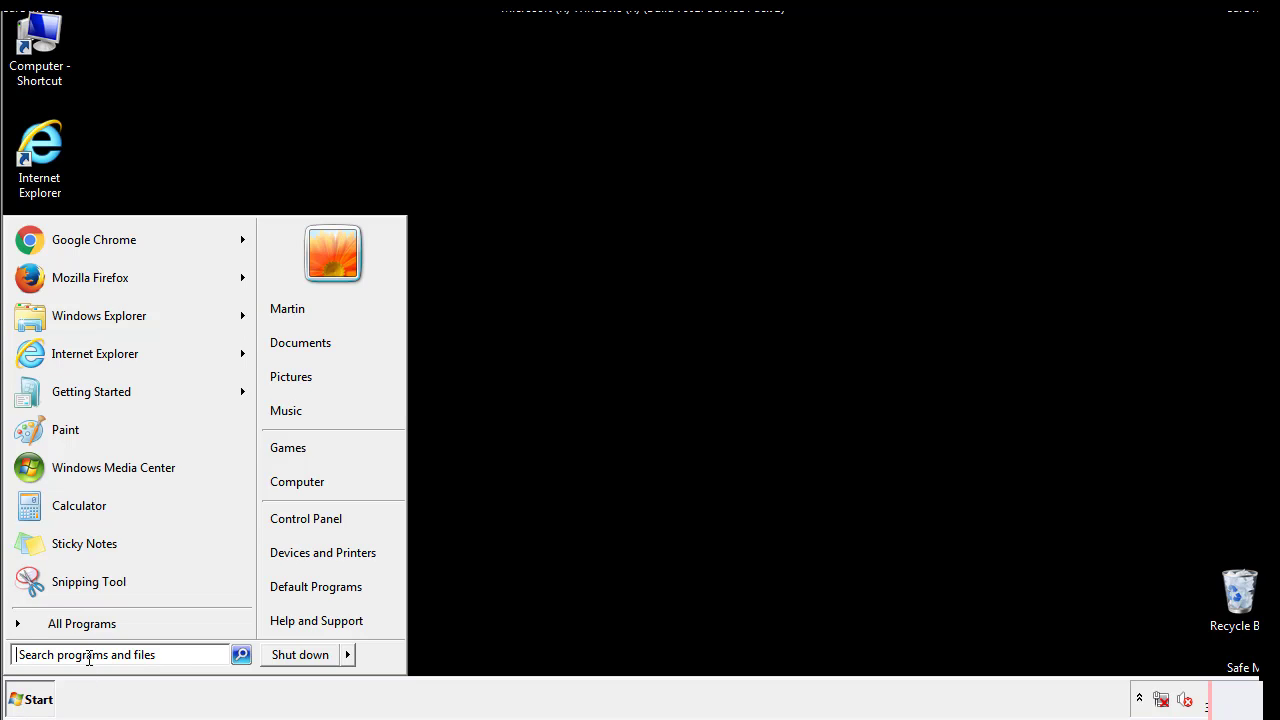
pyautogui.write('reged')
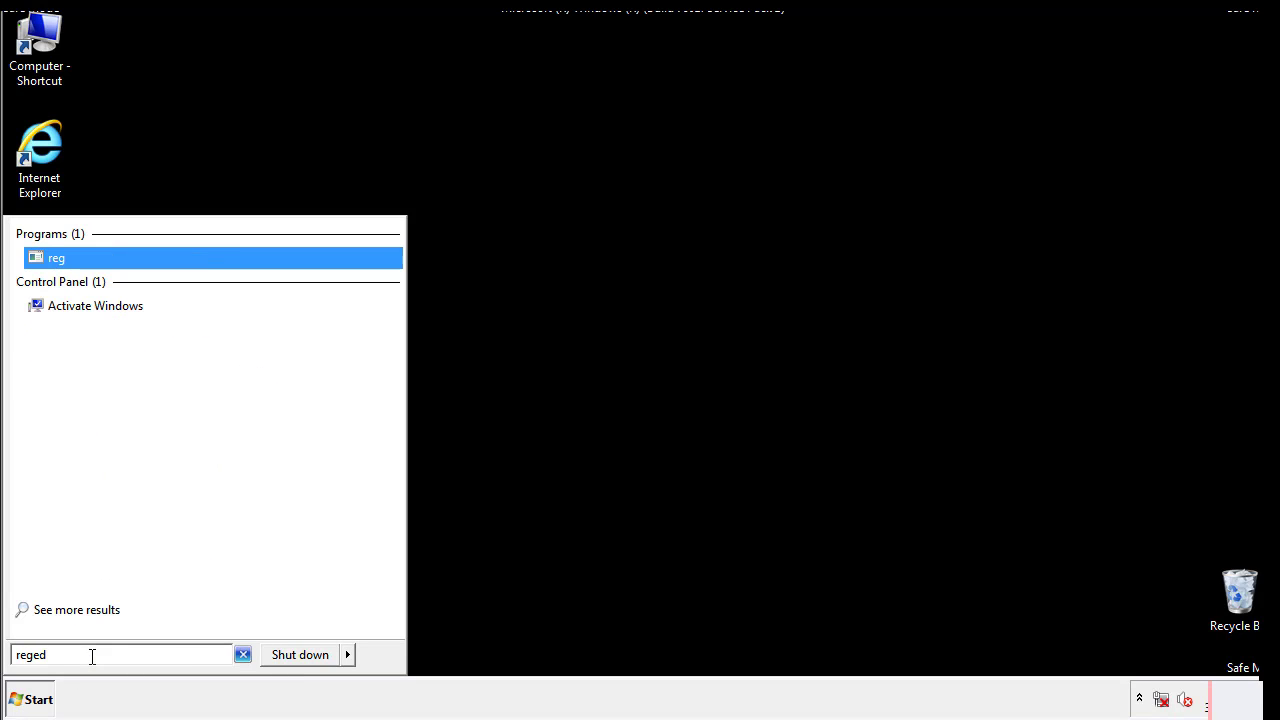
pyautogui.write('it')
pyautogui.press('Return')
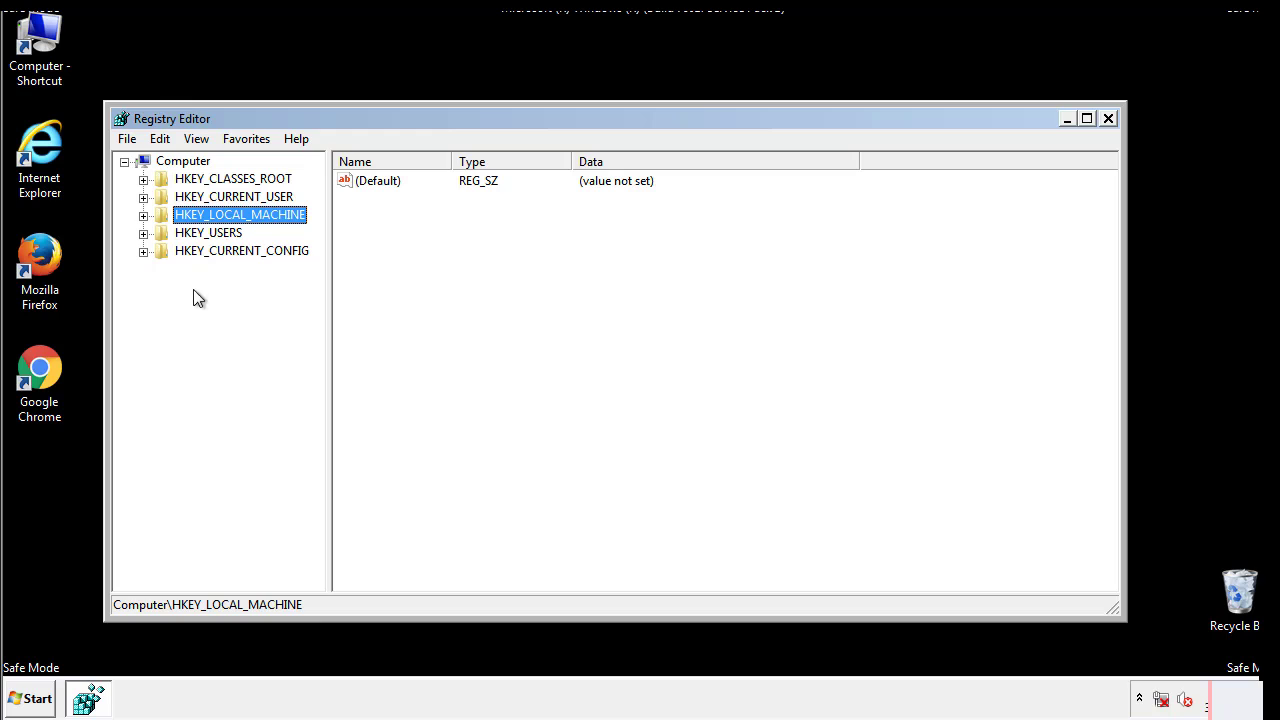
pyautogui.click(143, 215)
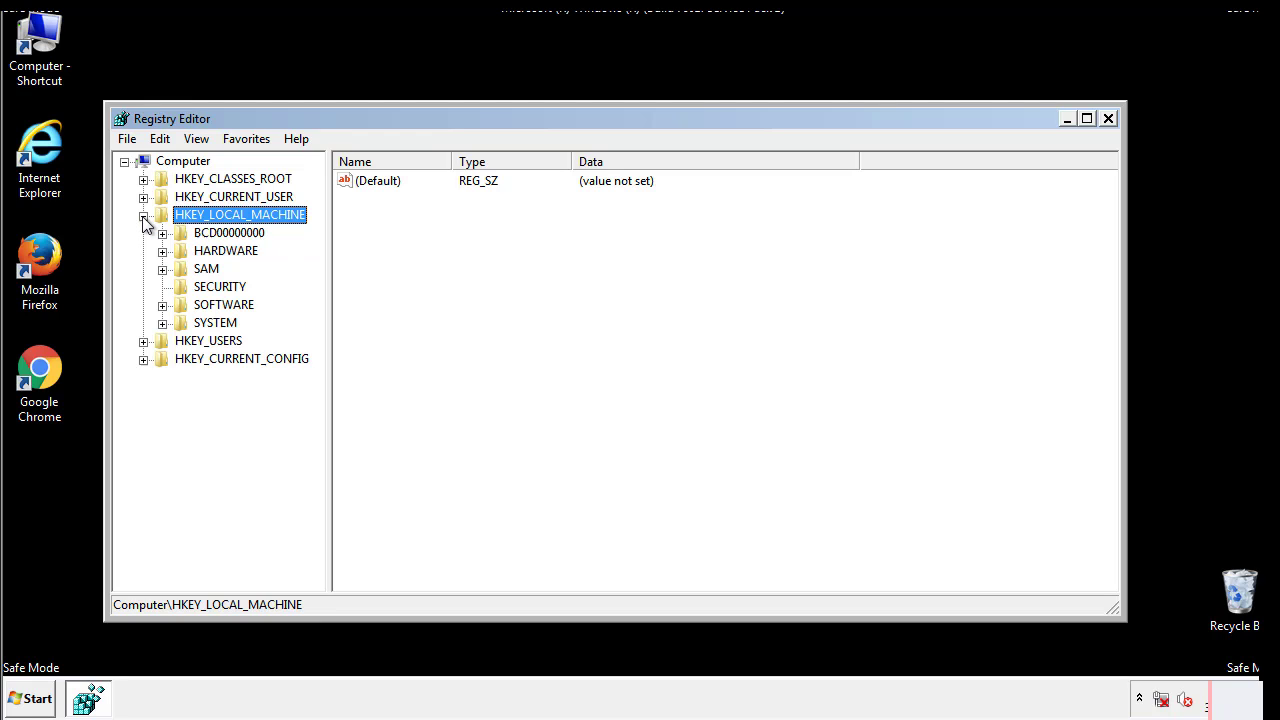
pyautogui.click(162, 305)
# Step: Expand Microsoft\Windows\CurrentVersion and select the Run key
pyautogui.moveTo(315, 295); pyautogui.dragTo(317, 331)
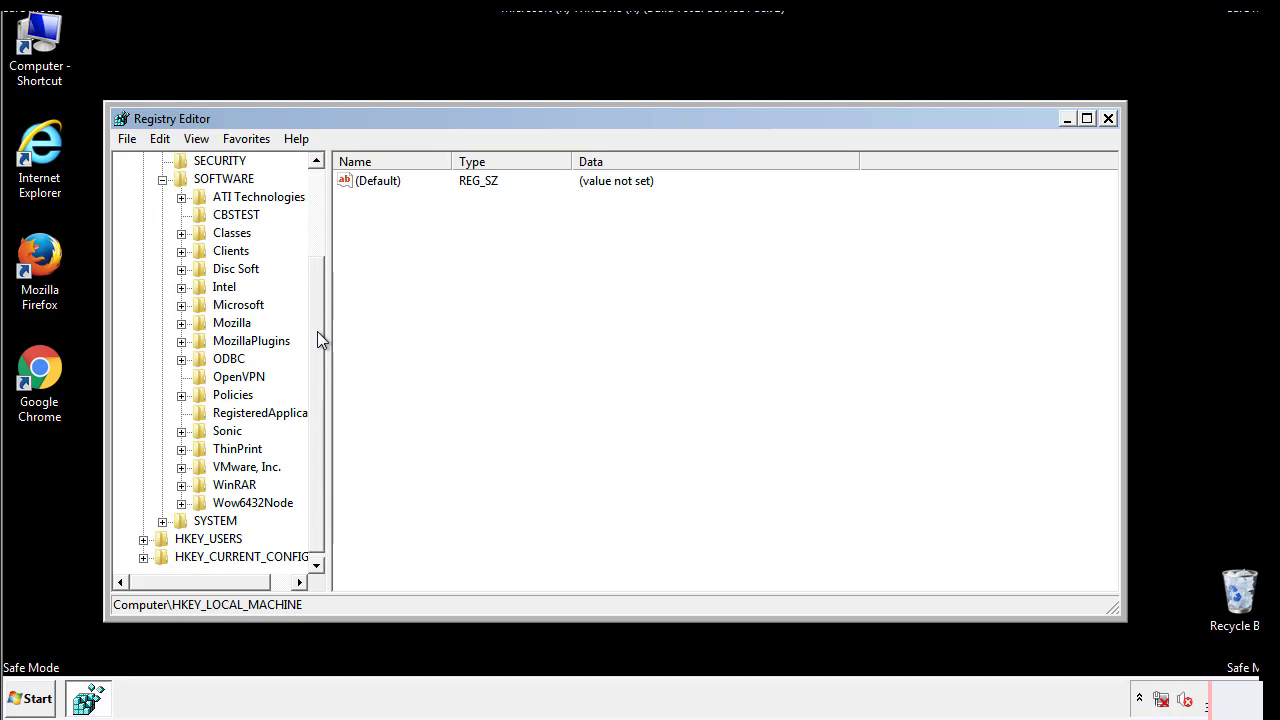
pyautogui.click(181, 305)
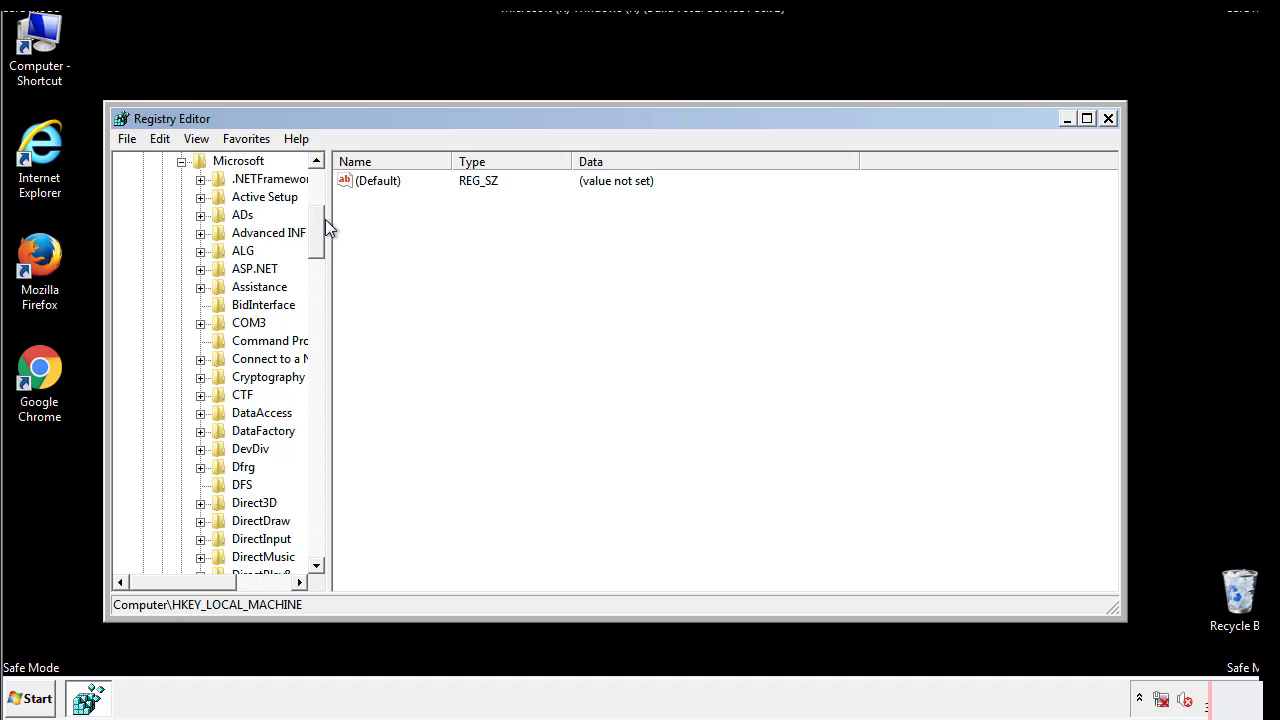
pyautogui.moveTo(315, 245)
pyautogui.mouseDown()
pyautogui.moveTo(318, 522)
pyautogui.moveTo(318, 510)
pyautogui.mouseUp()
pyautogui.click(200, 305)
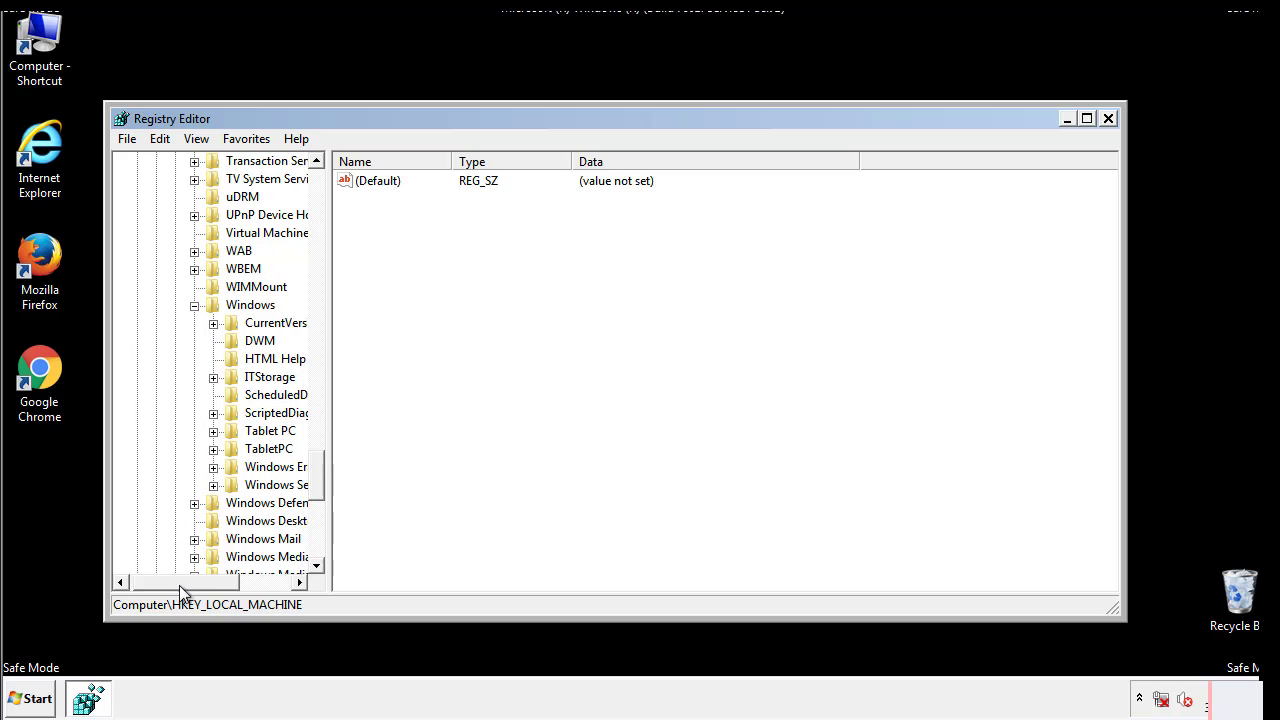
pyautogui.moveTo(179, 584); pyautogui.dragTo(204, 586)
pyautogui.click(164, 323)
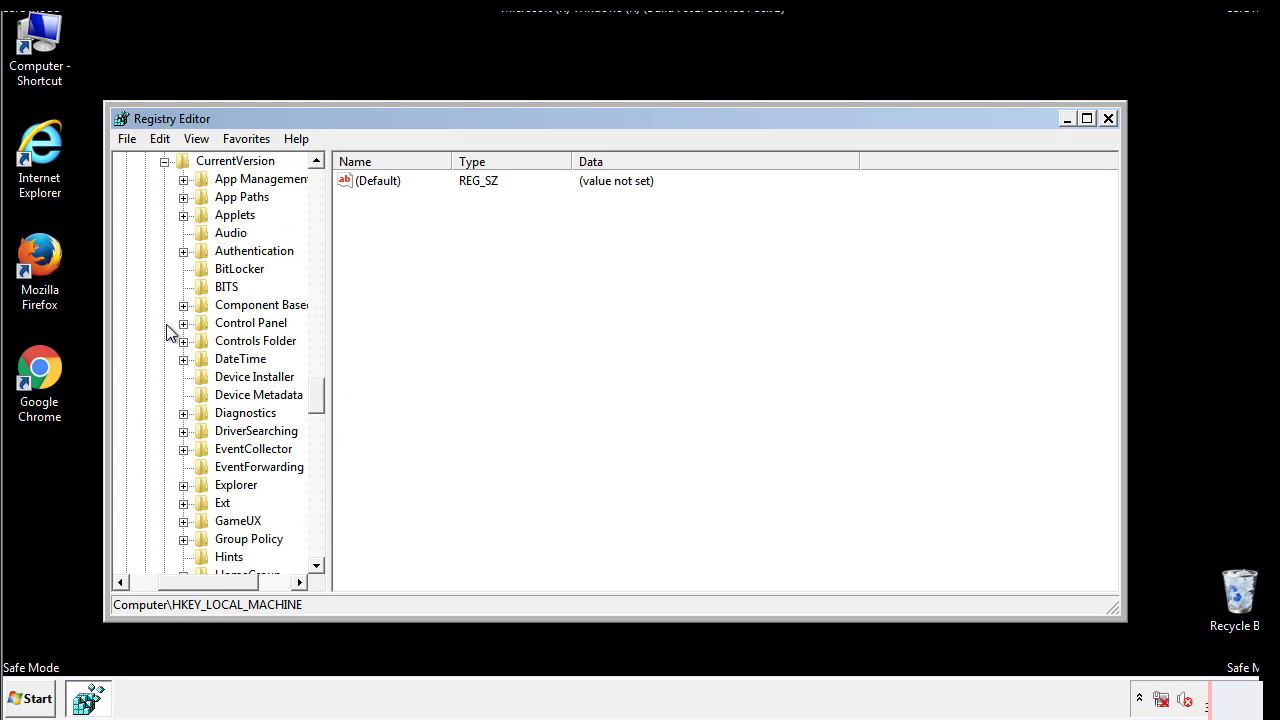
pyautogui.moveTo(322, 399); pyautogui.dragTo(316, 463)
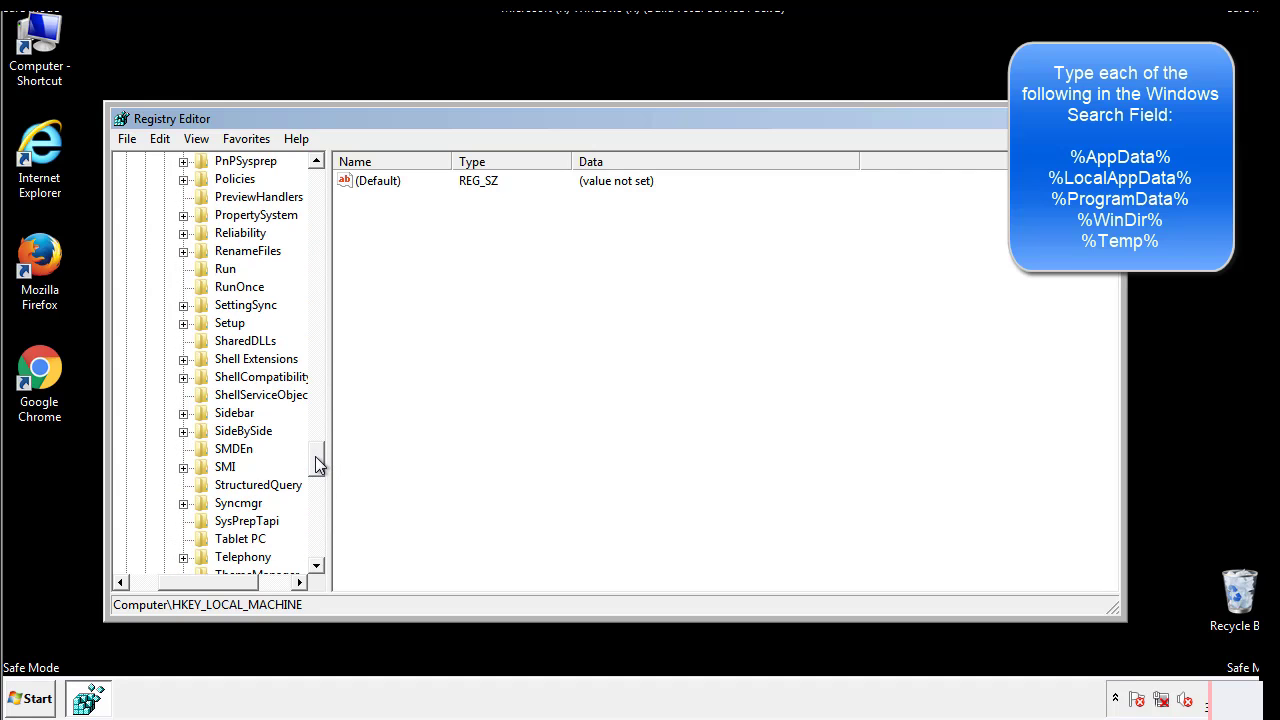
pyautogui.click(210, 270)
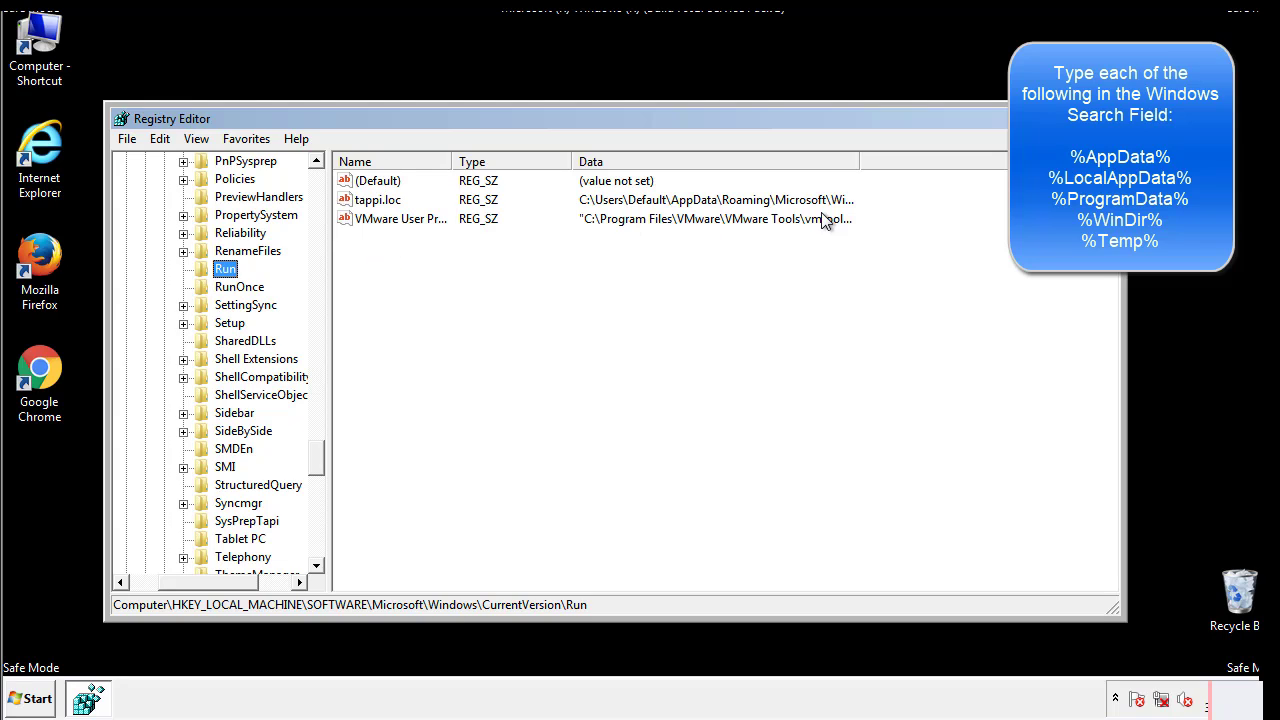
# Step: Delete the tappi.loc value from the machine-wide Run key, confirming with Yes
pyautogui.click(379, 205)
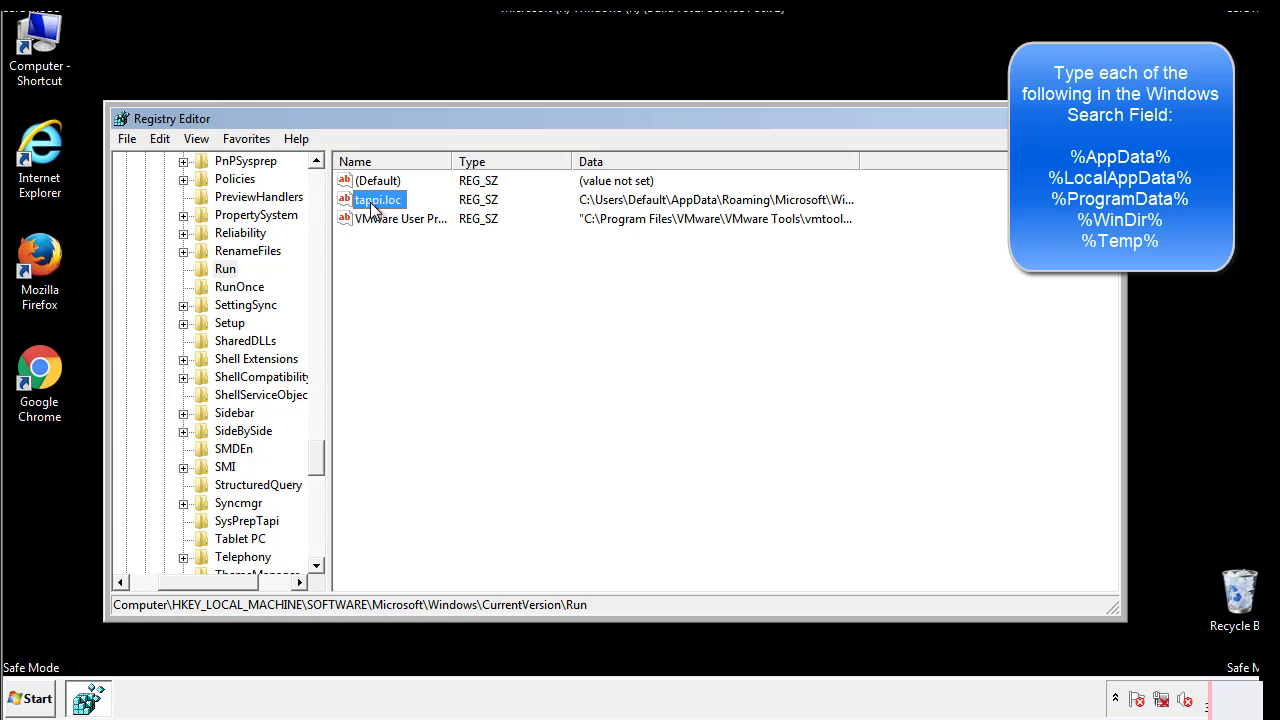
pyautogui.rightClick(370, 202)
pyautogui.click(400, 260)
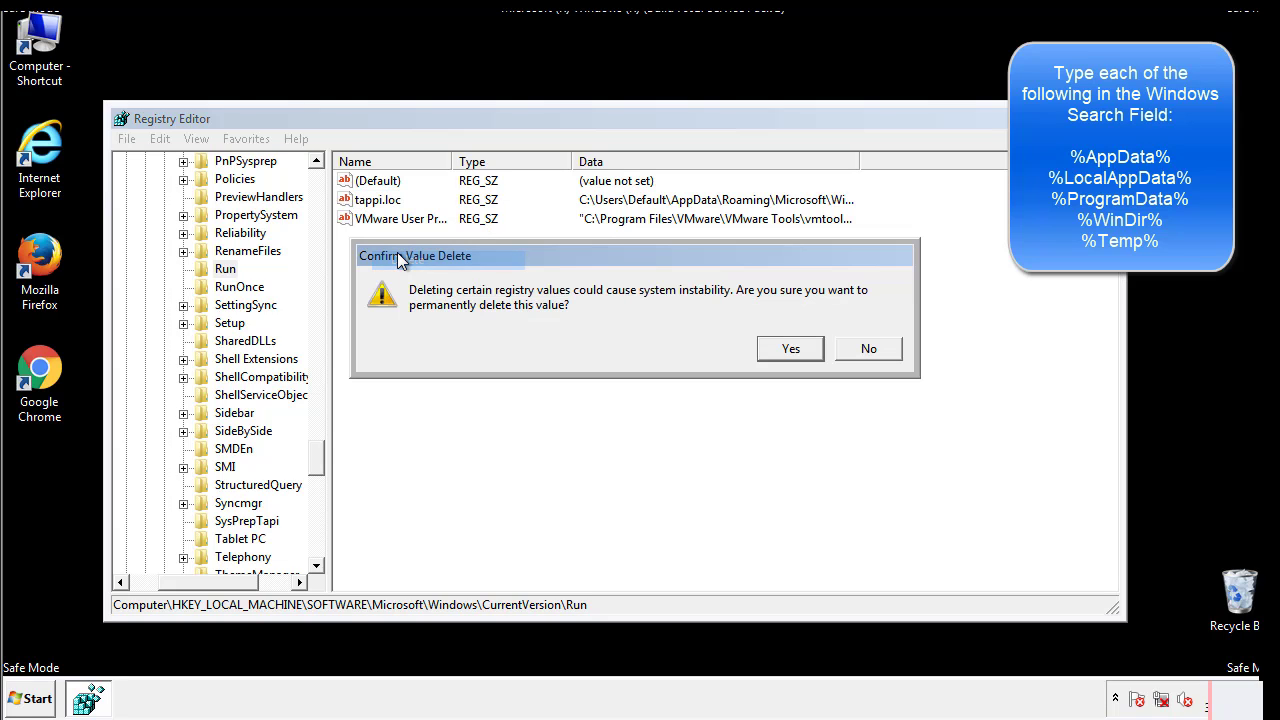
pyautogui.click(777, 349)
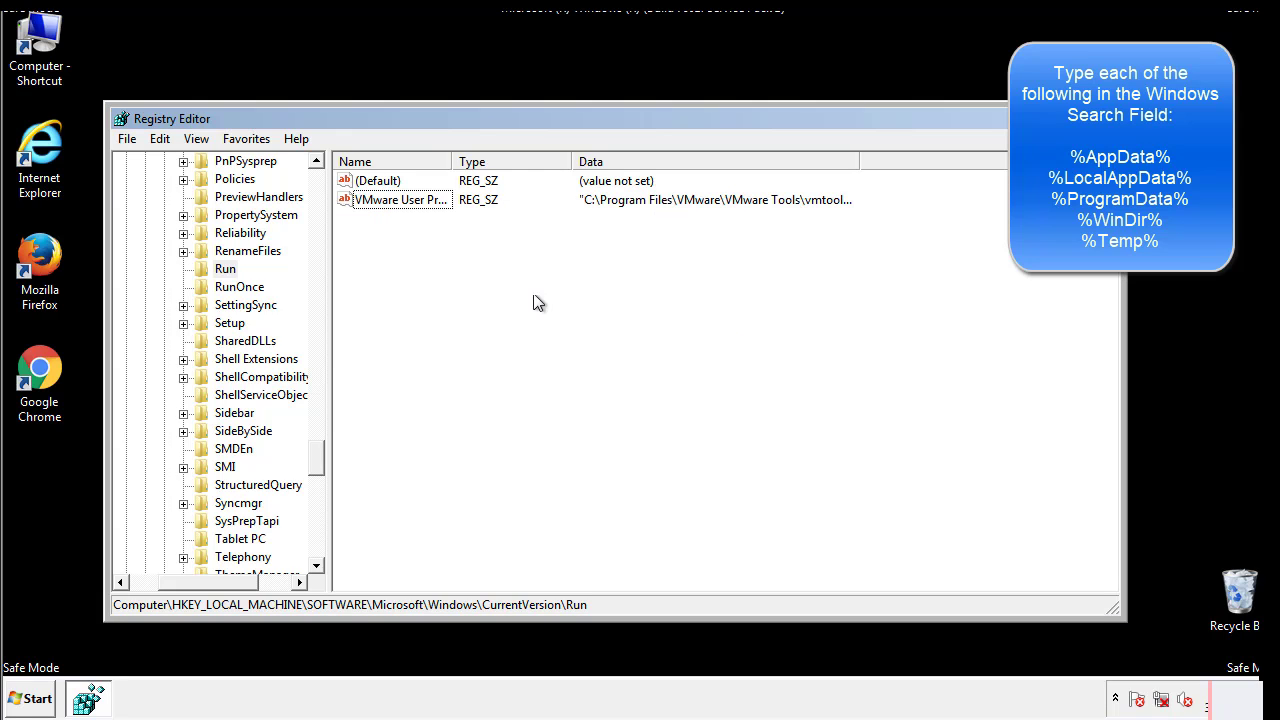
pyautogui.moveTo(315, 453); pyautogui.dragTo(316, 545)
pyautogui.moveTo(216, 584); pyautogui.dragTo(157, 596)
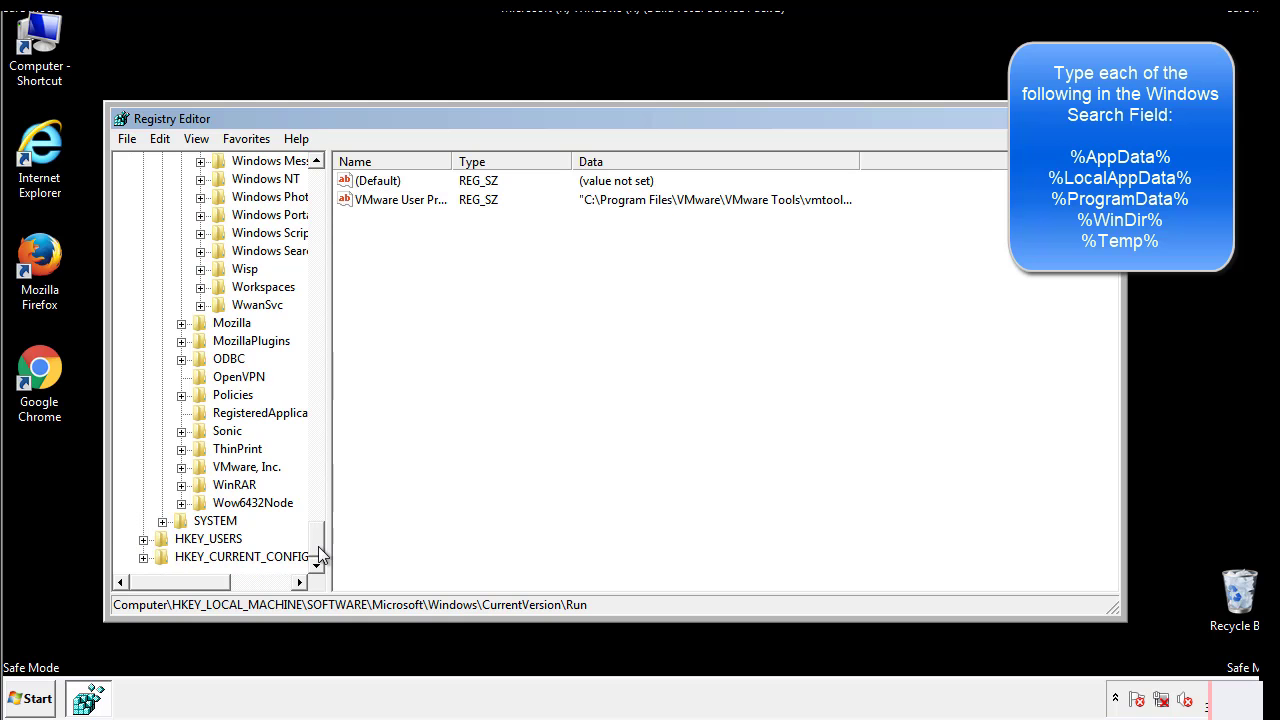
pyautogui.moveTo(320, 557); pyautogui.dragTo(326, 190)
# Step: Collapse HKEY_LOCAL_MACHINE and expand HKEY_CURRENT_USER\Software\Microsoft\Windows
pyautogui.click(143, 215)
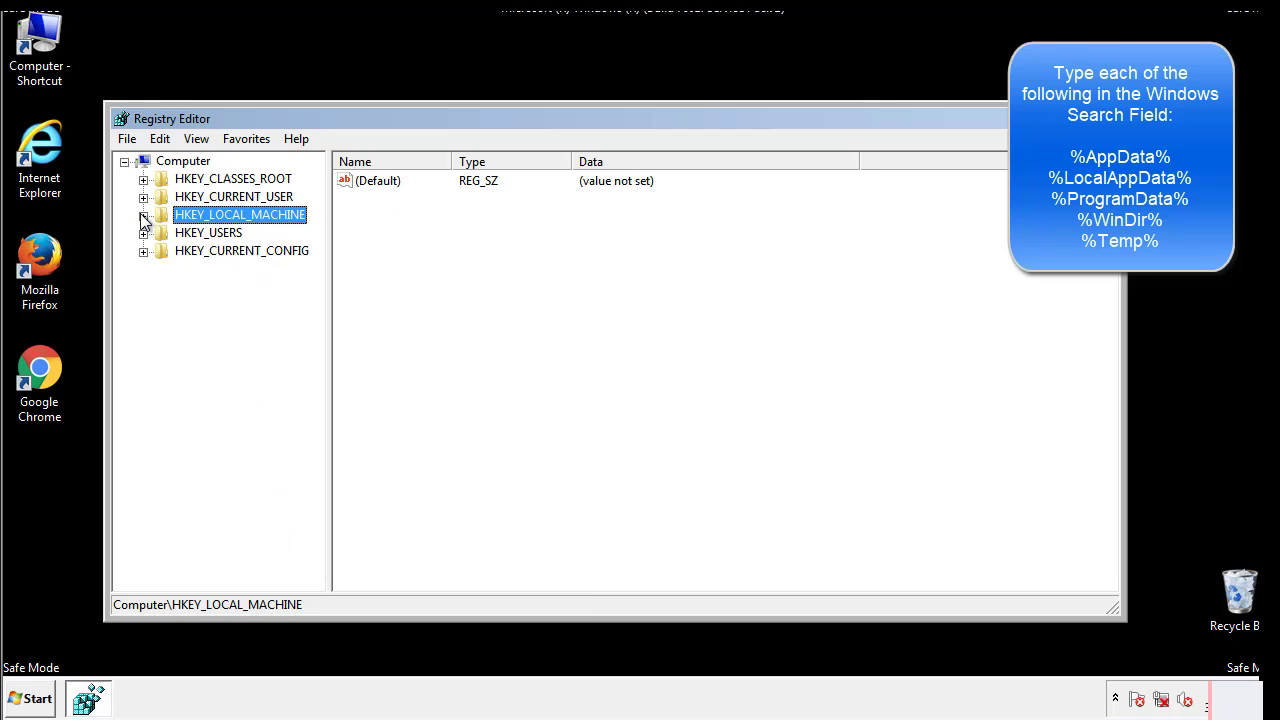
pyautogui.click(143, 197)
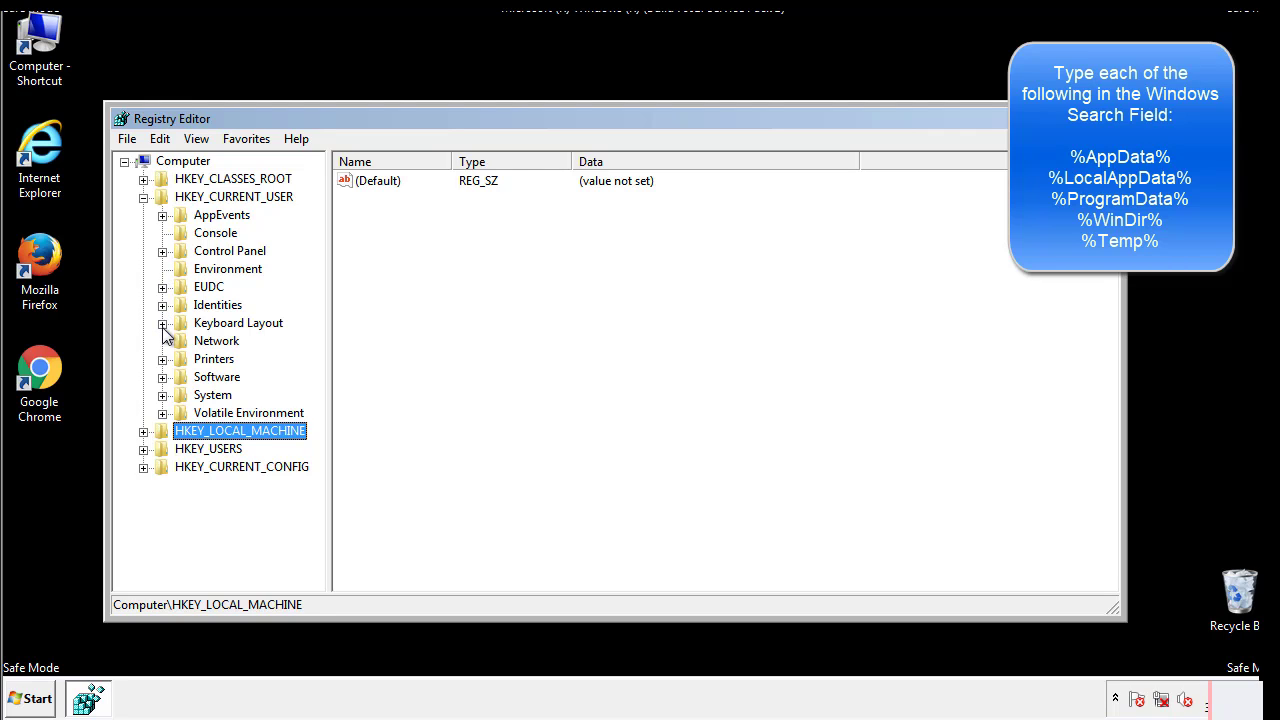
pyautogui.click(162, 377)
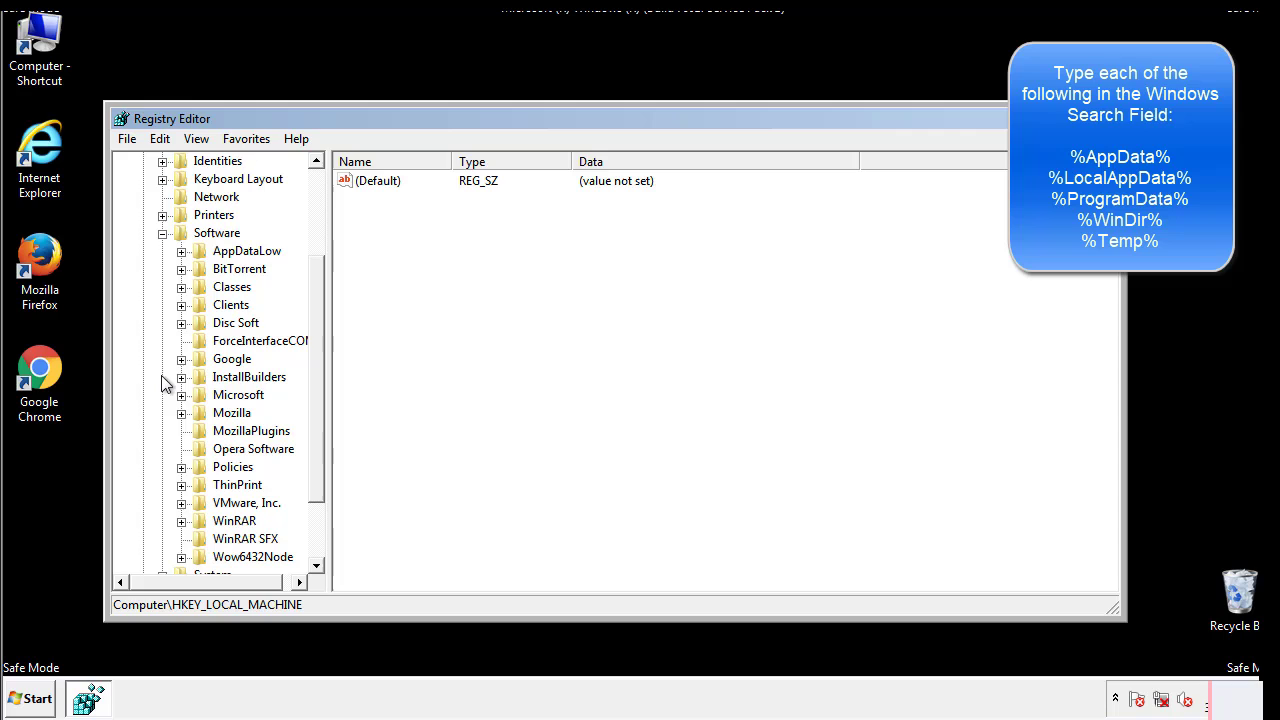
pyautogui.moveTo(314, 363); pyautogui.dragTo(314, 381)
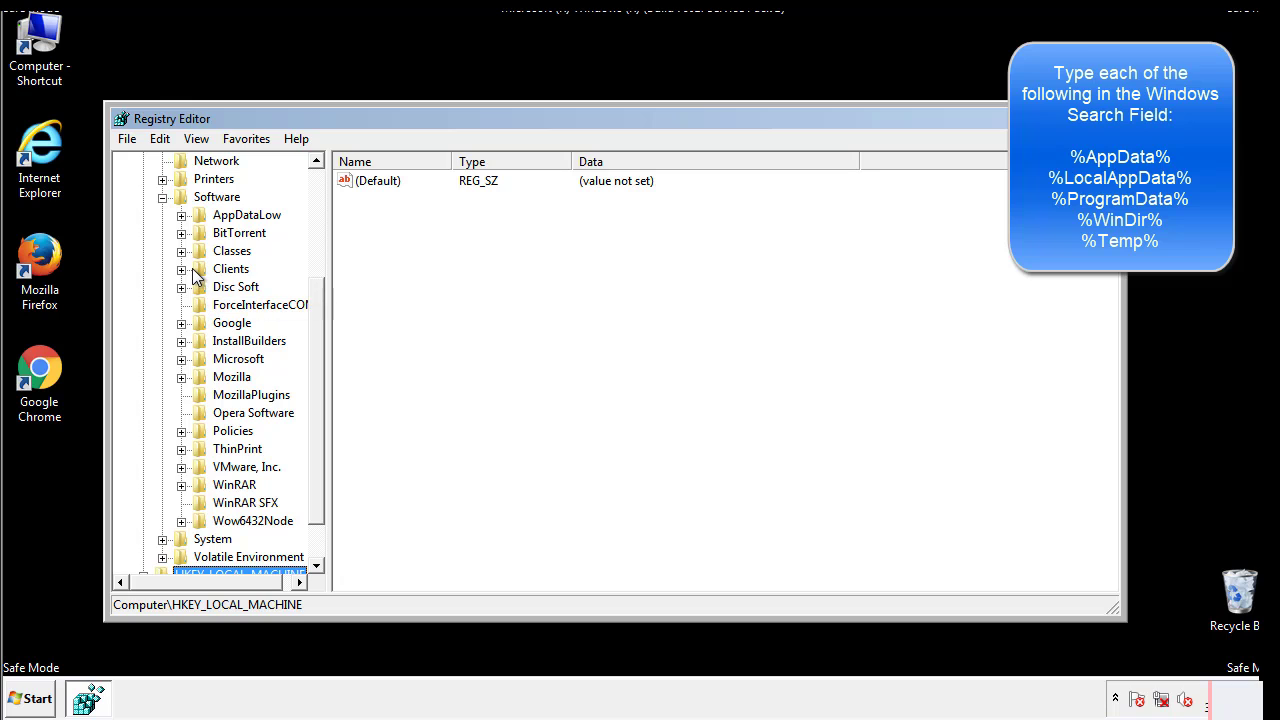
pyautogui.click(181, 359)
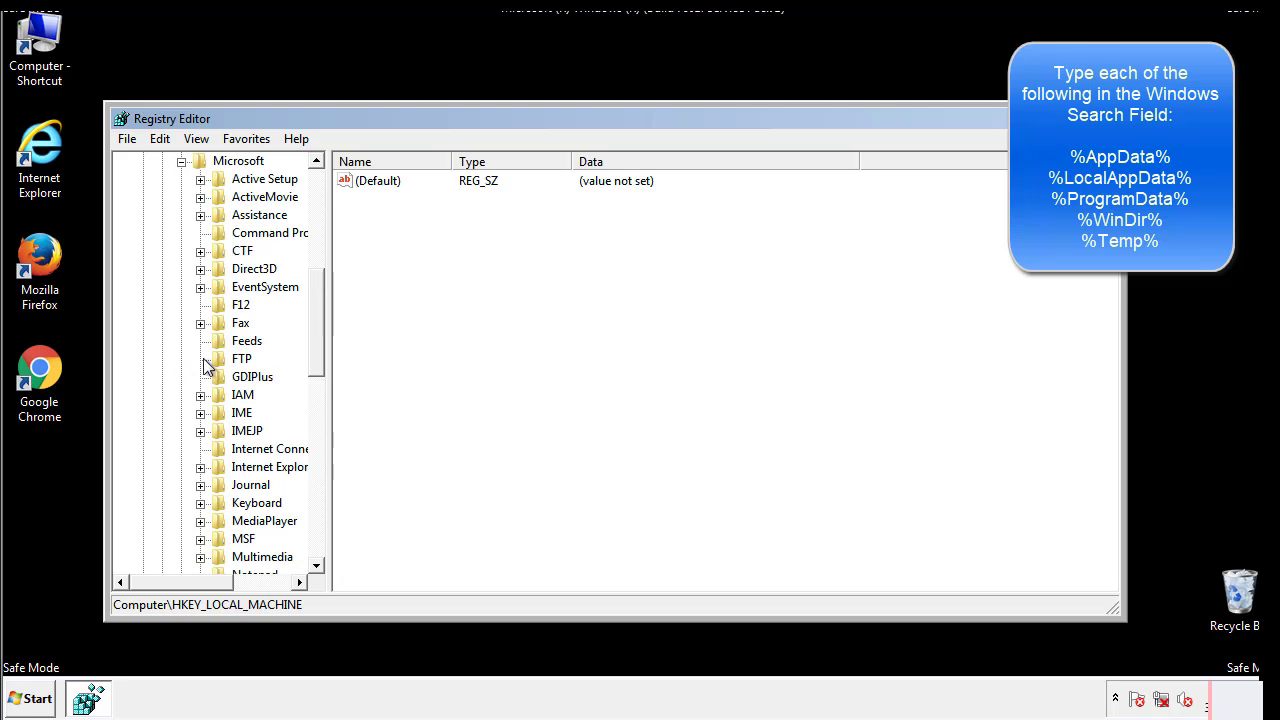
pyautogui.moveTo(316, 292); pyautogui.dragTo(315, 416)
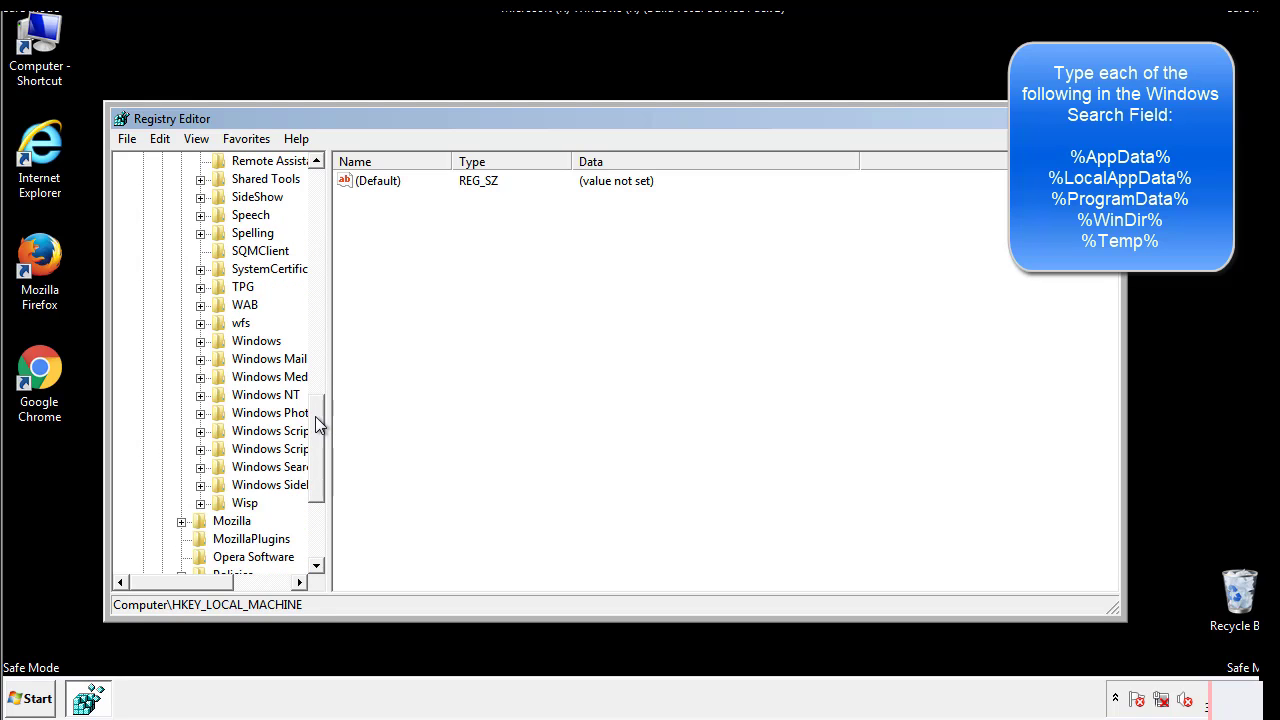
pyautogui.click(201, 341)
# Step: View CurrentVersion\Run's values, showing only DAEMON Tools, then collapse the Windows key
pyautogui.click(220, 360)
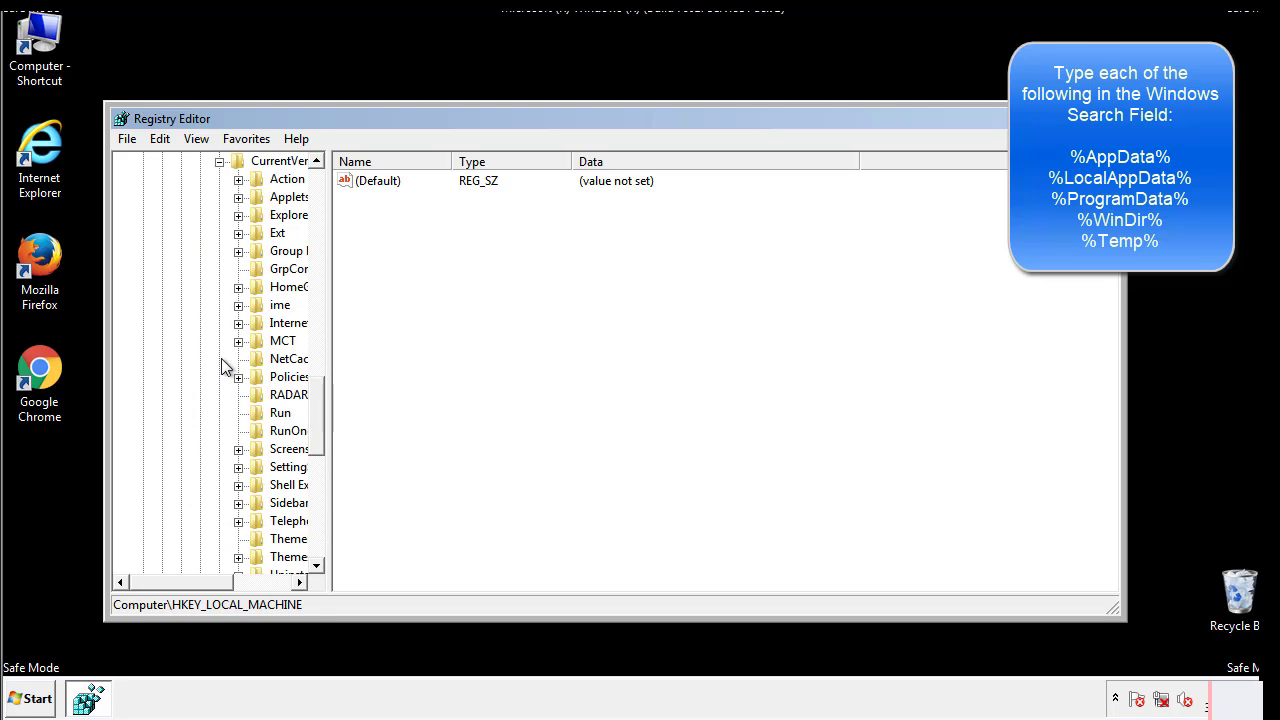
pyautogui.moveTo(195, 587); pyautogui.dragTo(225, 582)
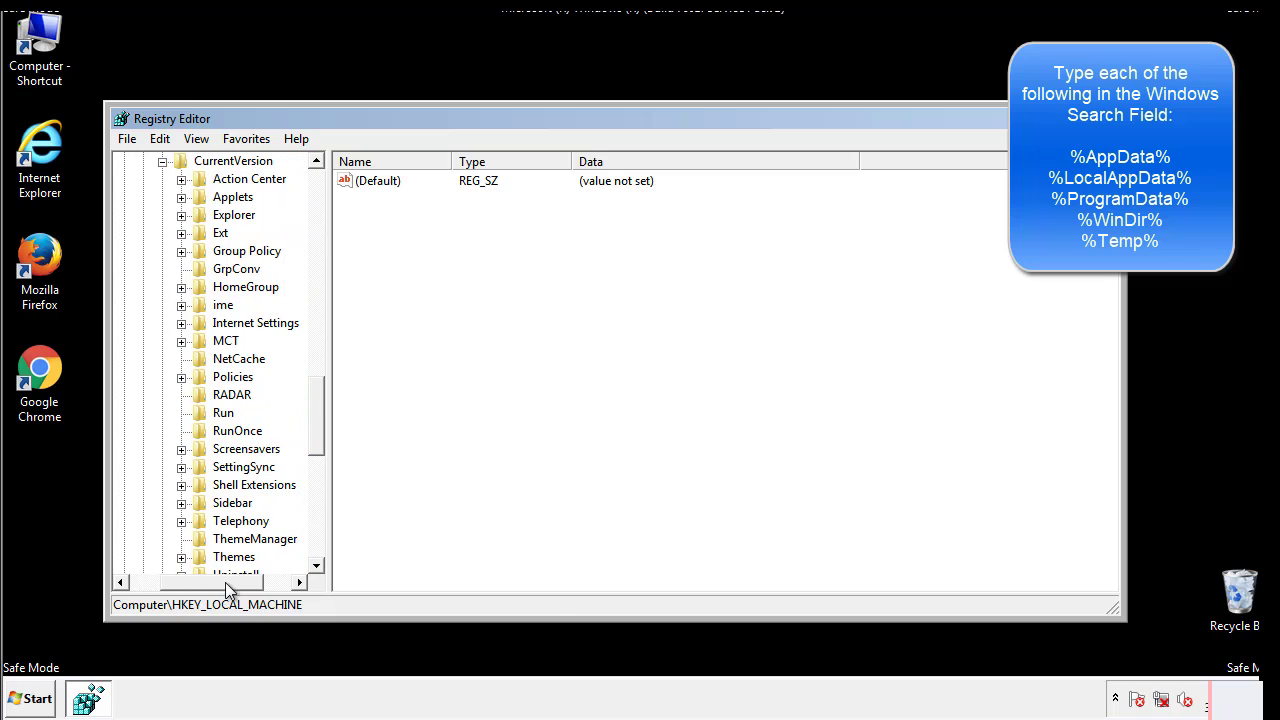
pyautogui.click(218, 410)
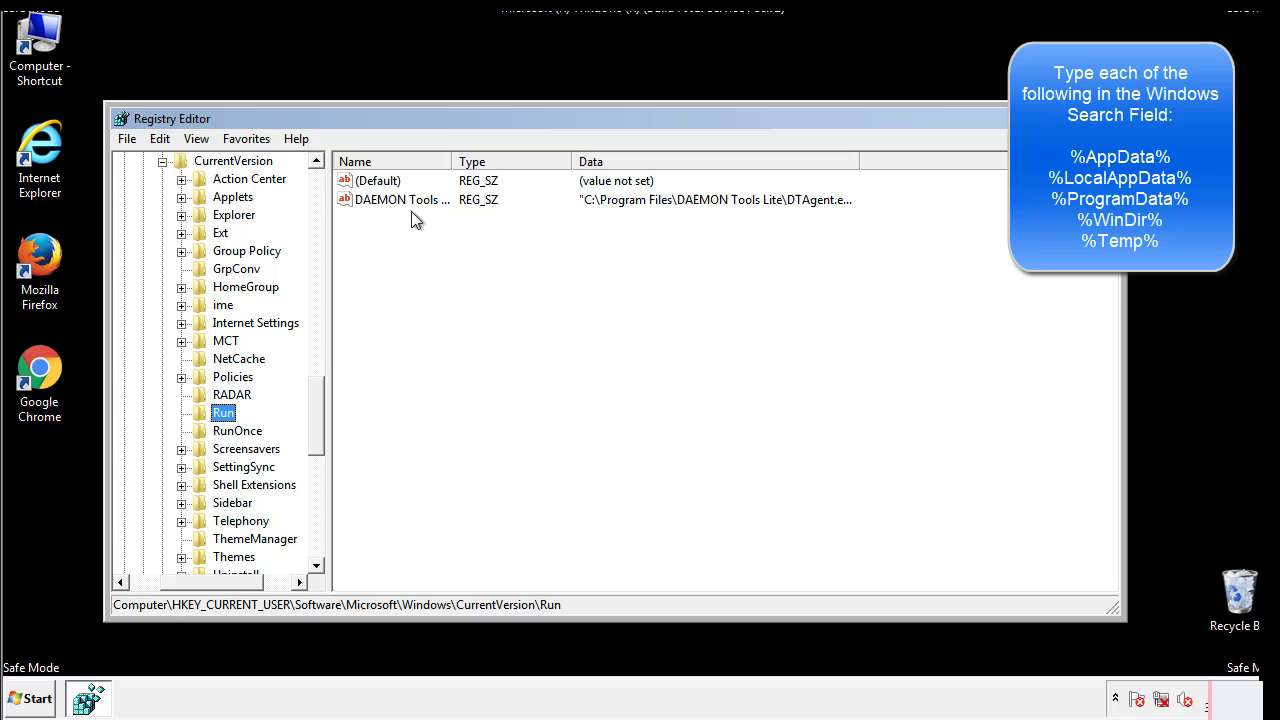
pyautogui.click(548, 234)
pyautogui.moveTo(212, 582); pyautogui.dragTo(190, 588)
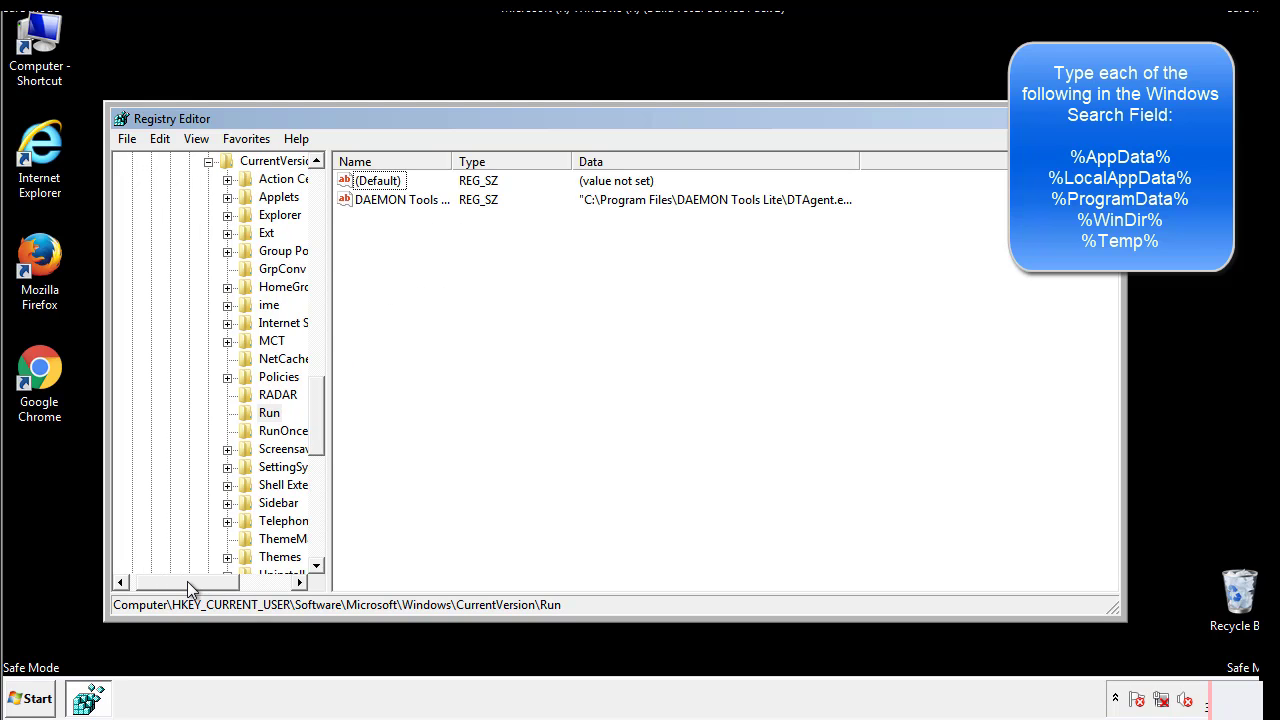
pyautogui.moveTo(324, 434); pyautogui.dragTo(316, 417)
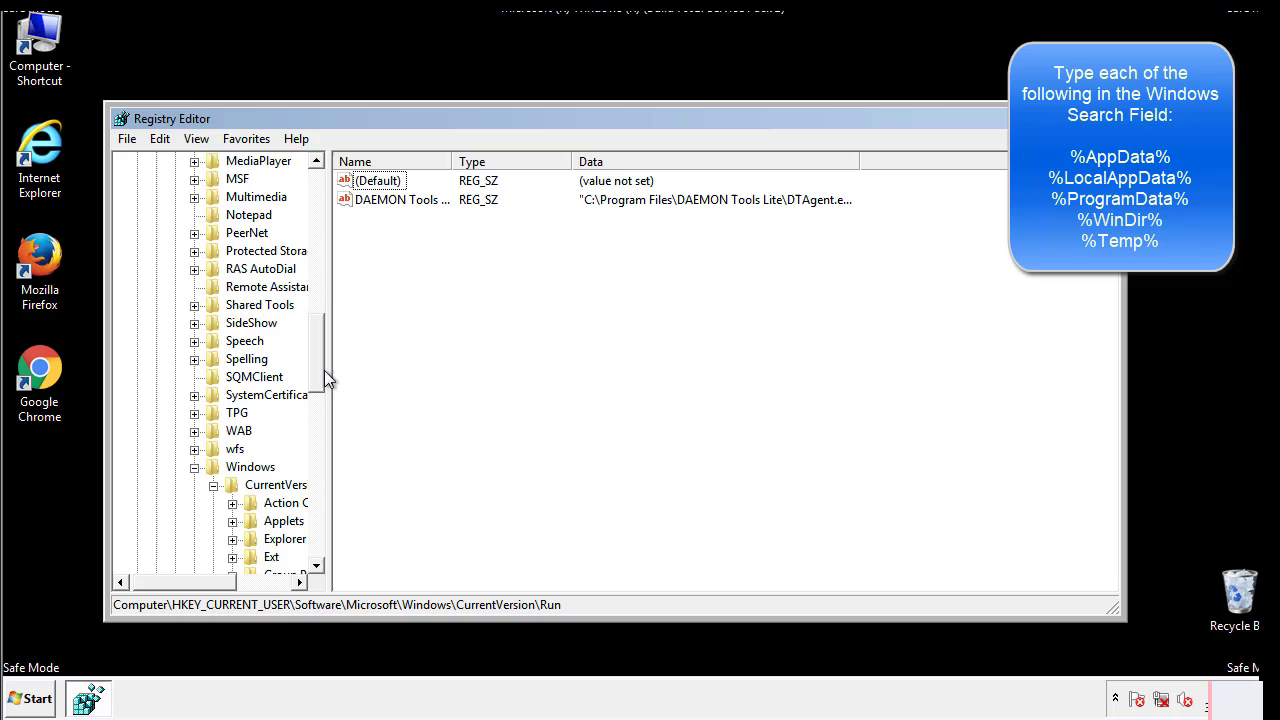
pyautogui.click(195, 468)
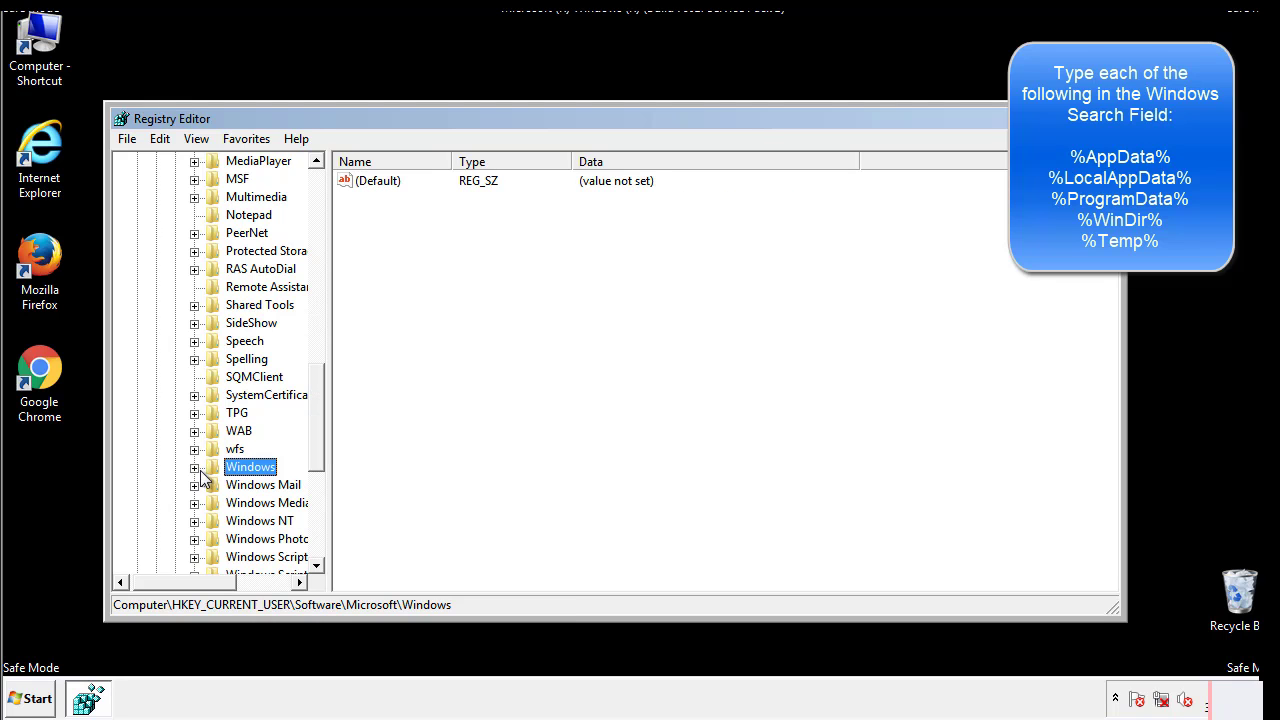
pyautogui.moveTo(321, 445); pyautogui.dragTo(322, 247)
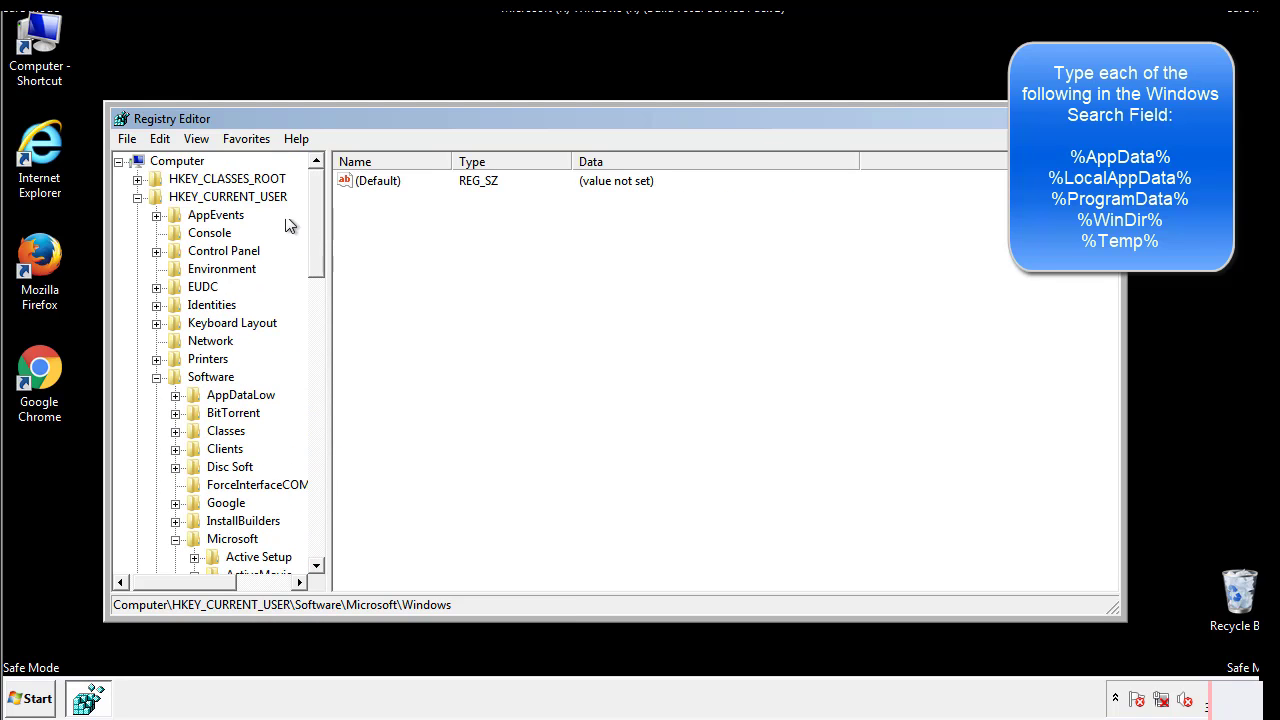
# Step: Use Edit > Find to search for %temp%, landing on the Temporary Files key
pyautogui.click(163, 140)
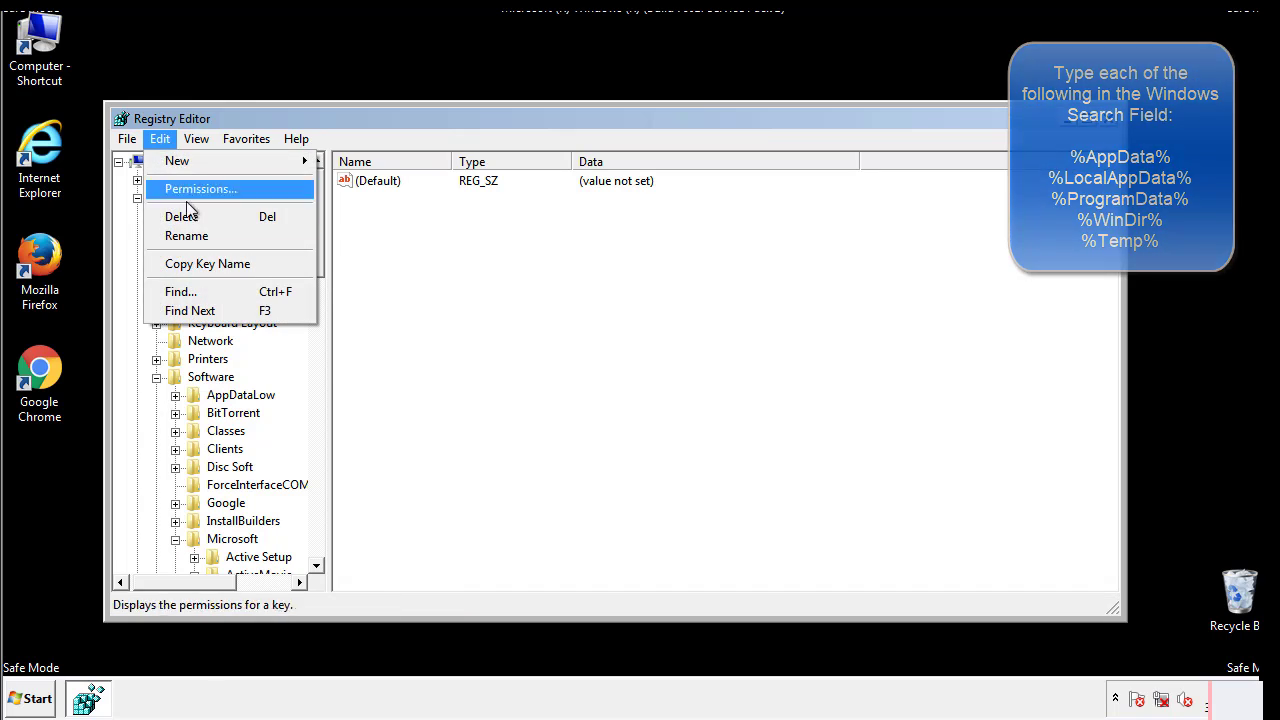
pyautogui.click(180, 291)
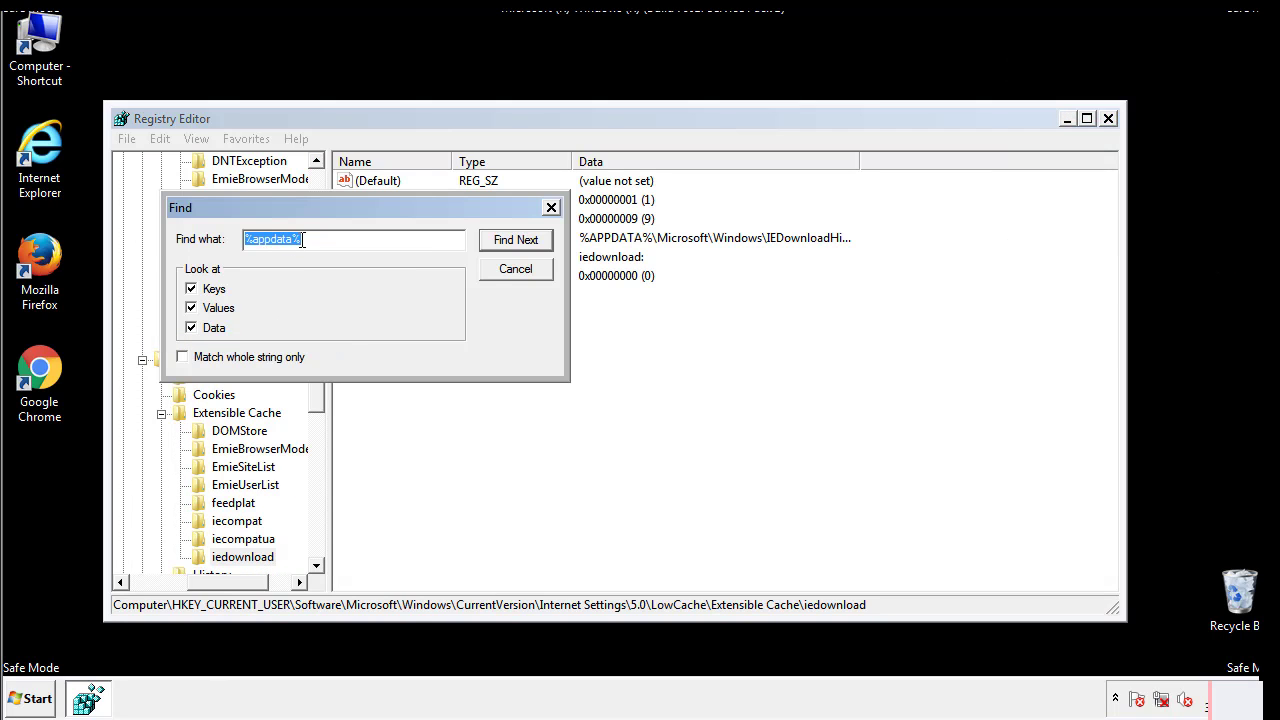
pyautogui.write('%t')
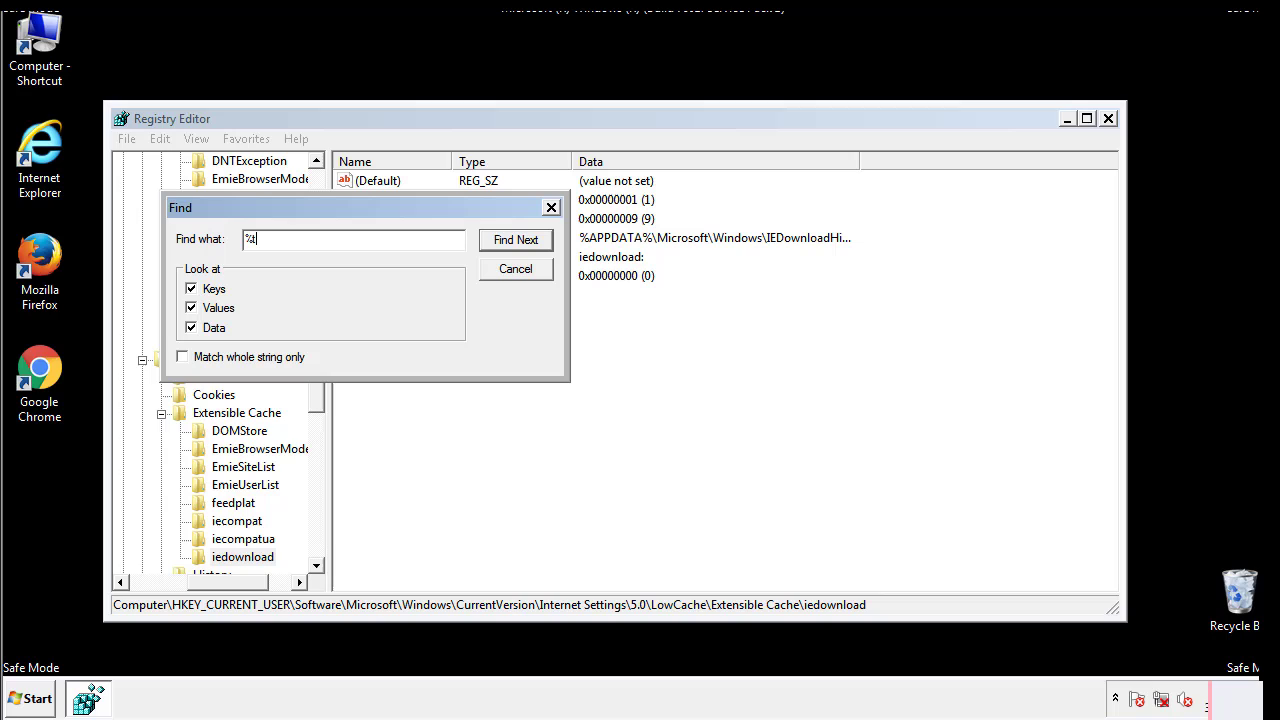
pyautogui.write('emp%')
pyautogui.press('Return')
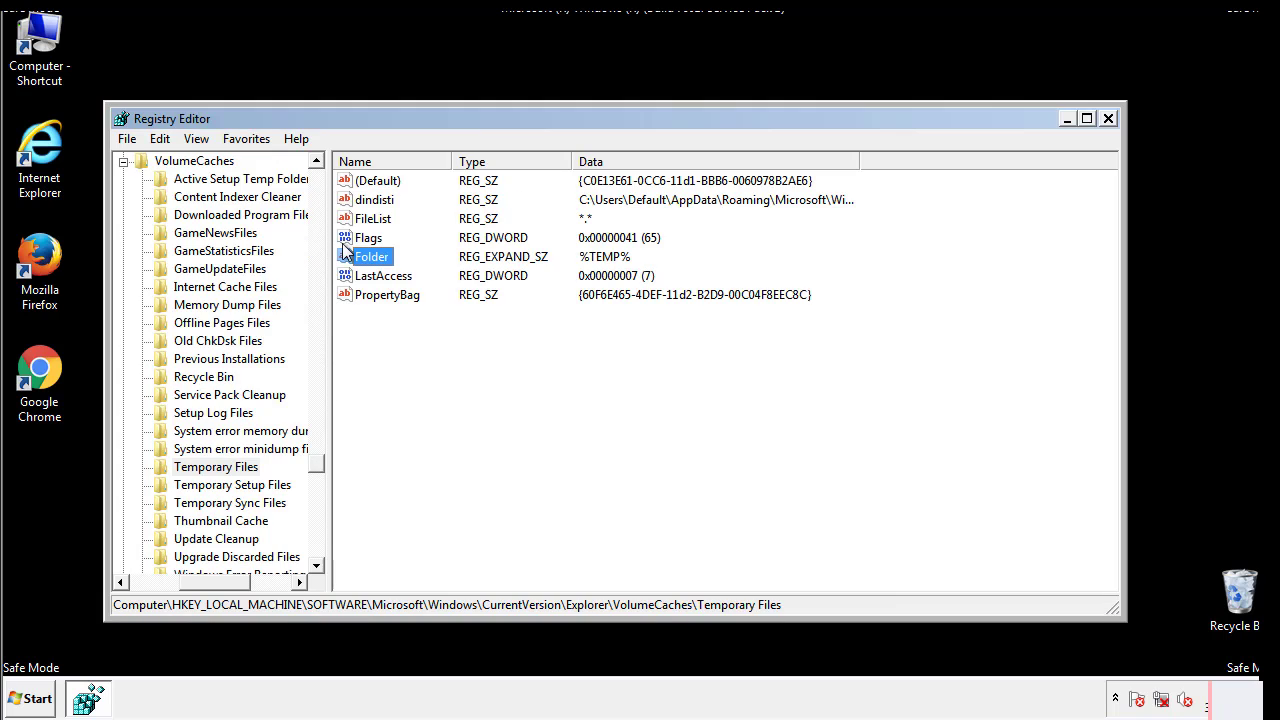
# Step: Select all seven values in Temporary Files and delete them, confirming with Yes
pyautogui.click(520, 345)
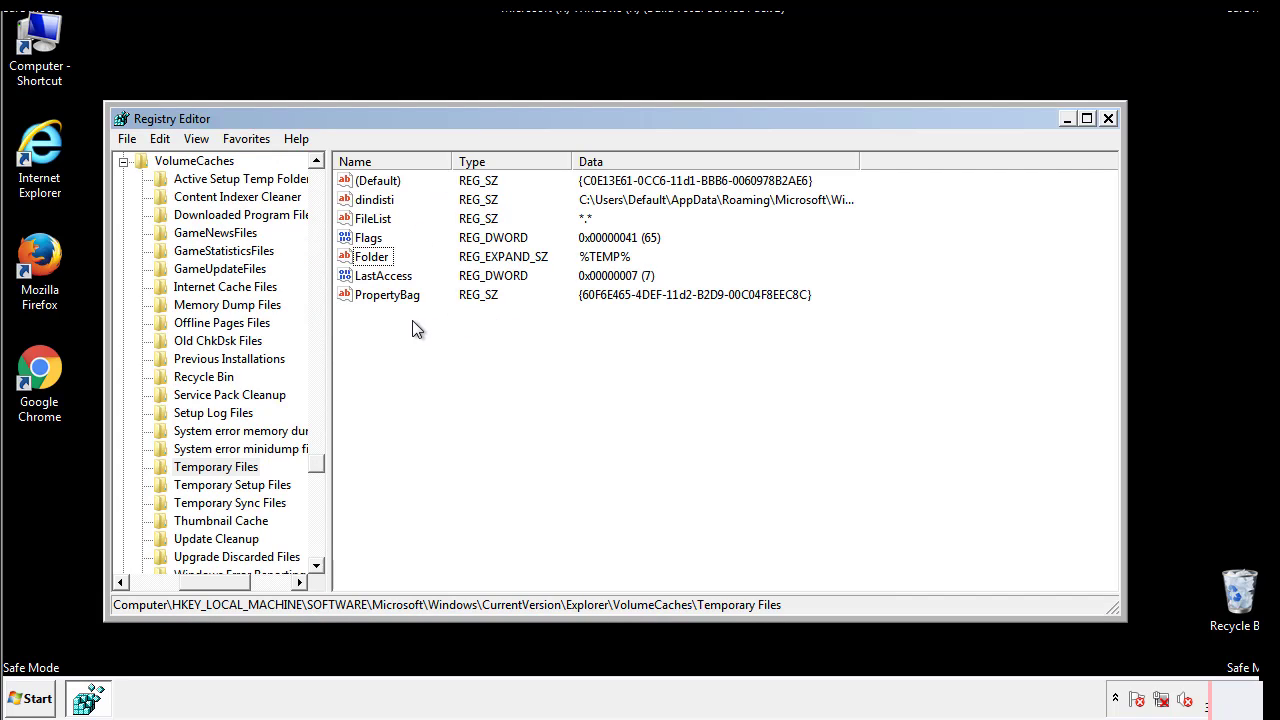
pyautogui.moveTo(411, 322)
pyautogui.mouseDown()
pyautogui.moveTo(378, 290)
pyautogui.moveTo(362, 183)
pyautogui.mouseUp()
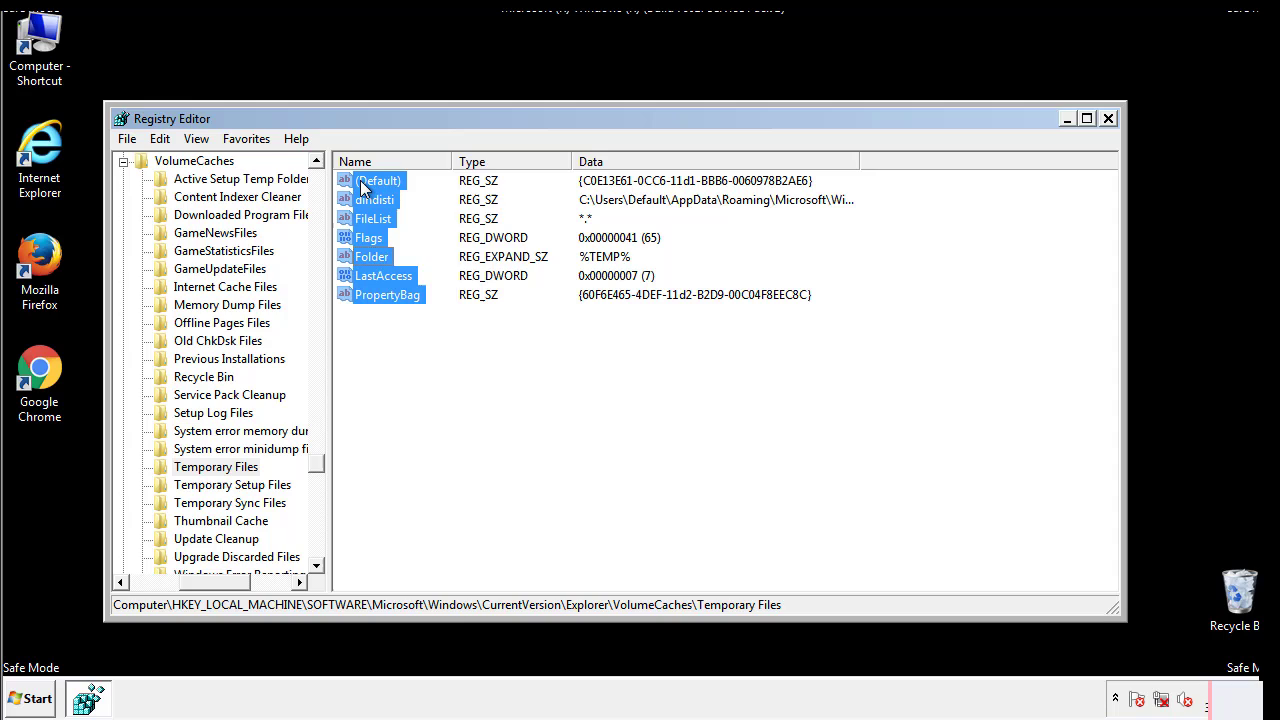
pyautogui.rightClick(361, 182)
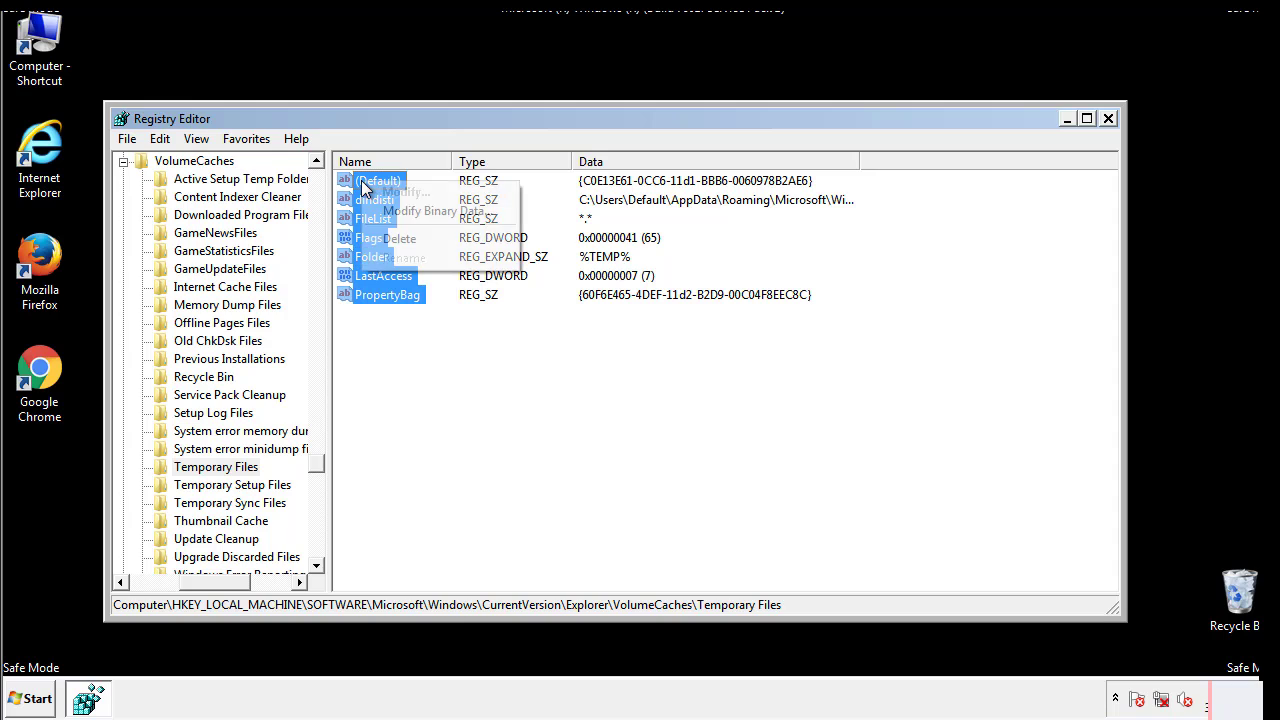
pyautogui.click(391, 239)
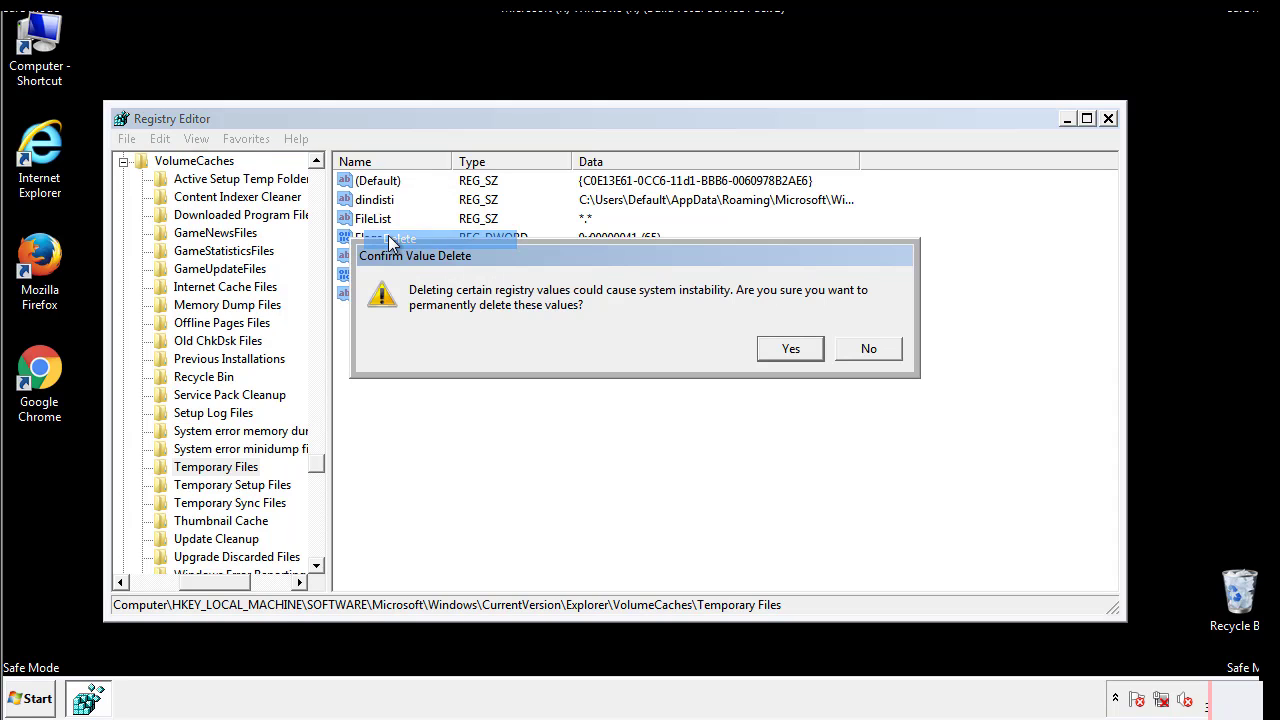
pyautogui.click(817, 354)
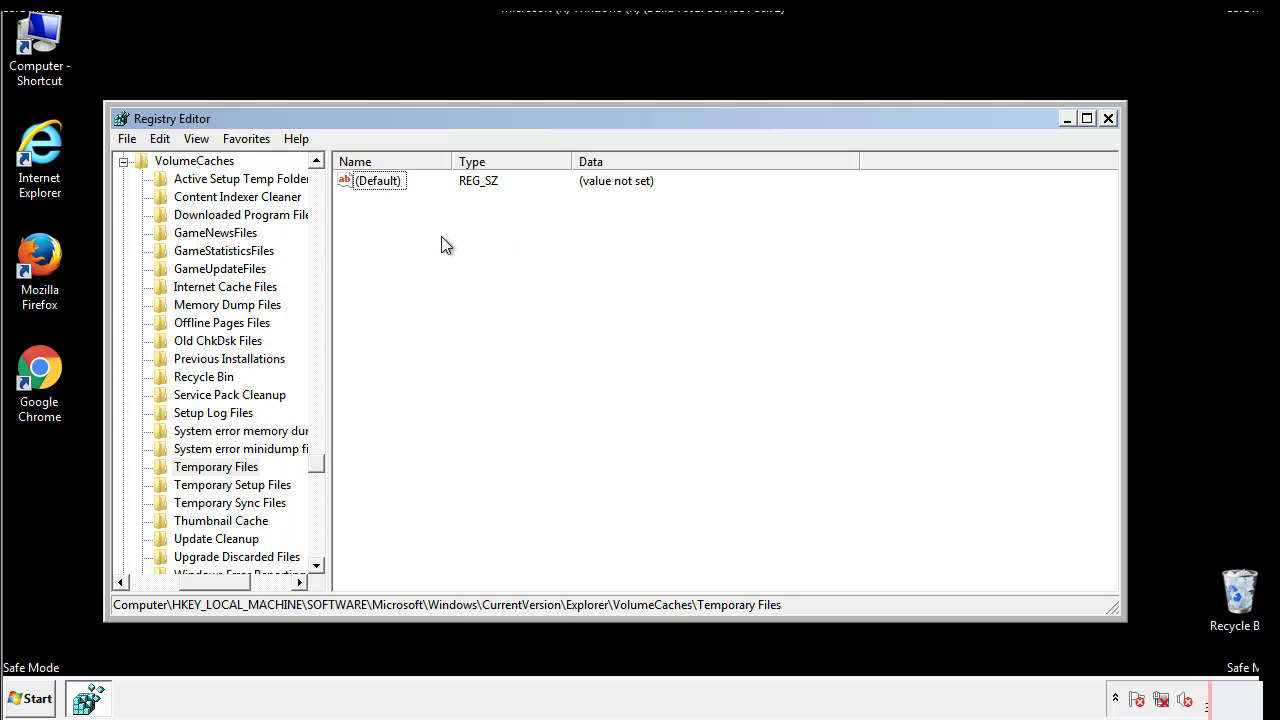
# Step: Close Registry Editor and launch msconfig from the Start menu search
pyautogui.click(1109, 119)
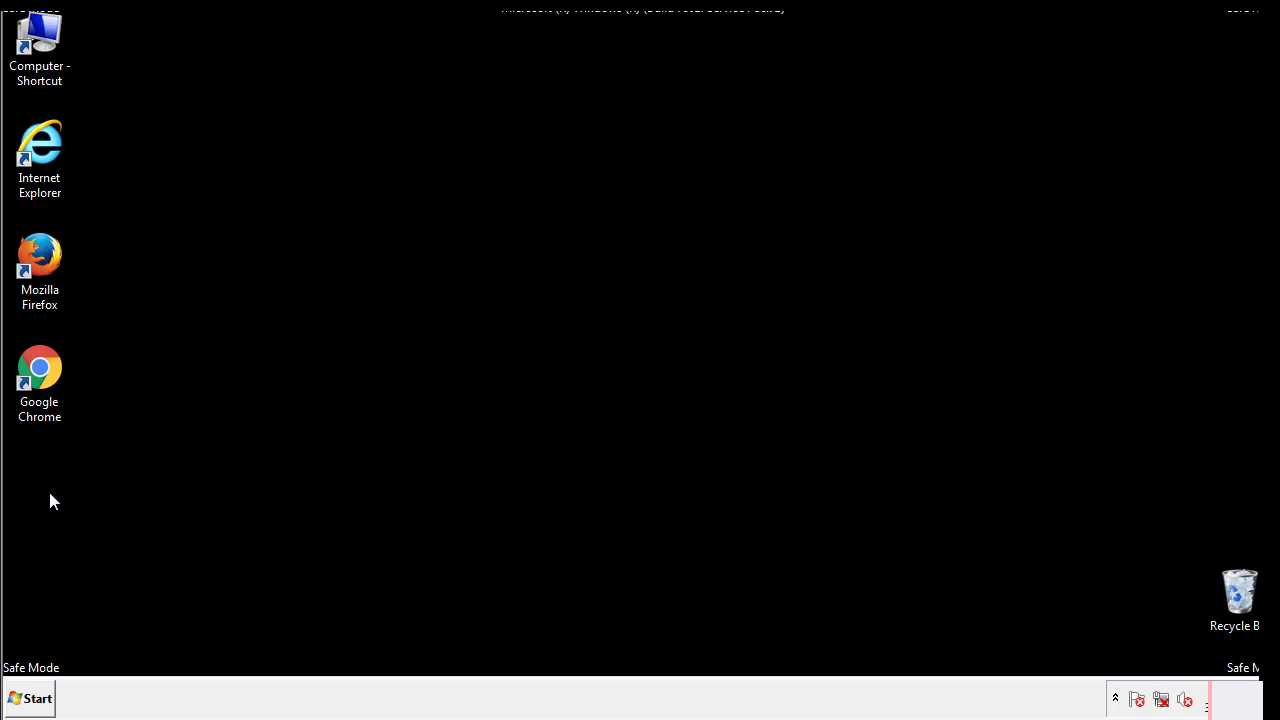
pyautogui.click(30, 699)
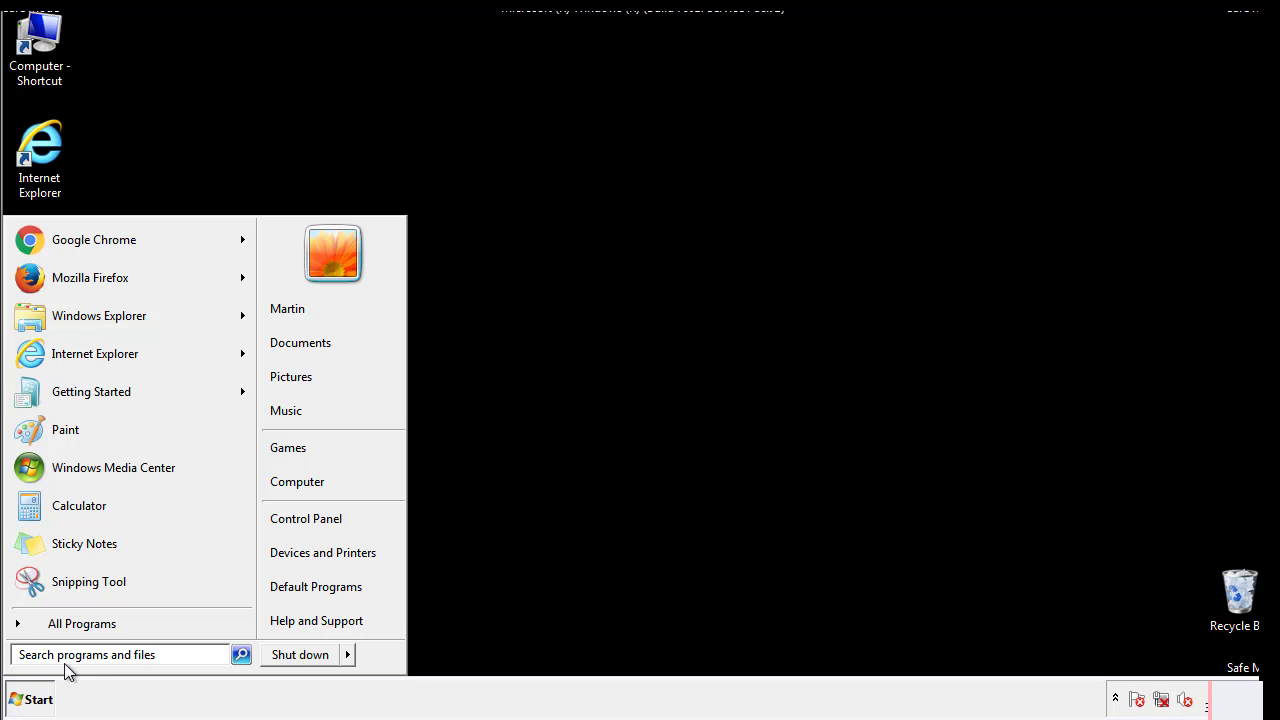
pyautogui.write('mscon')
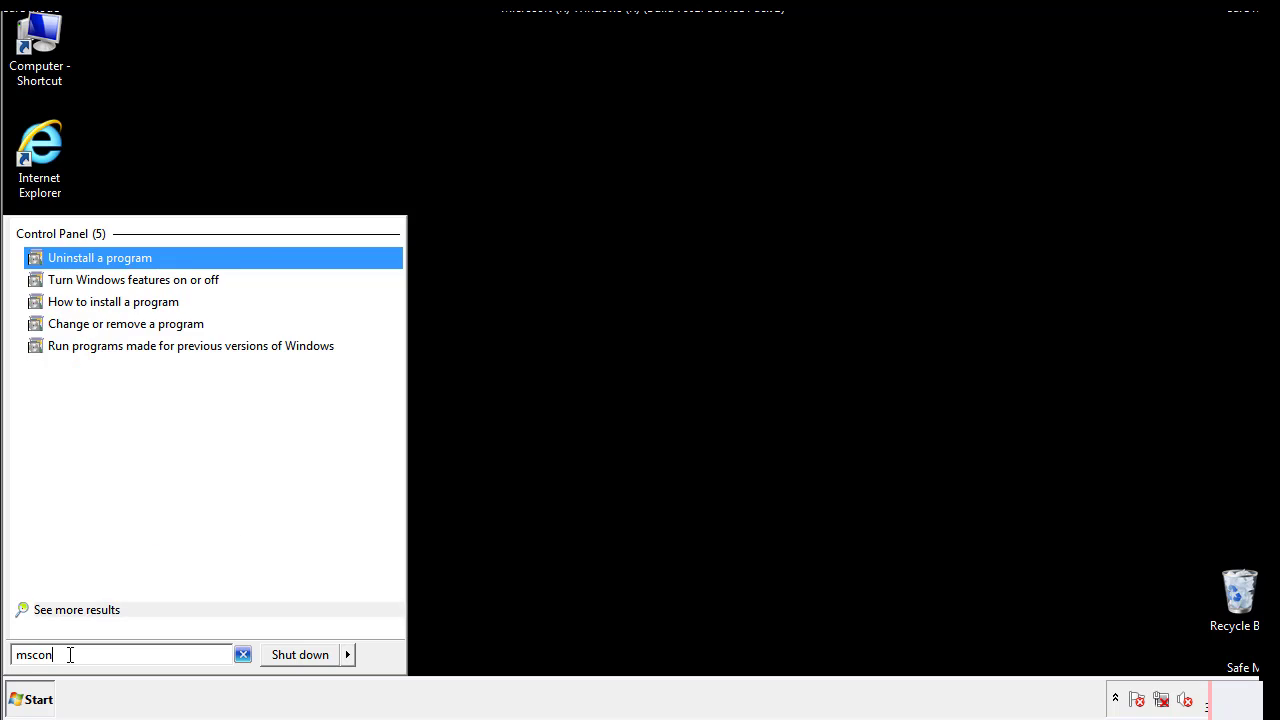
pyautogui.write('fig')
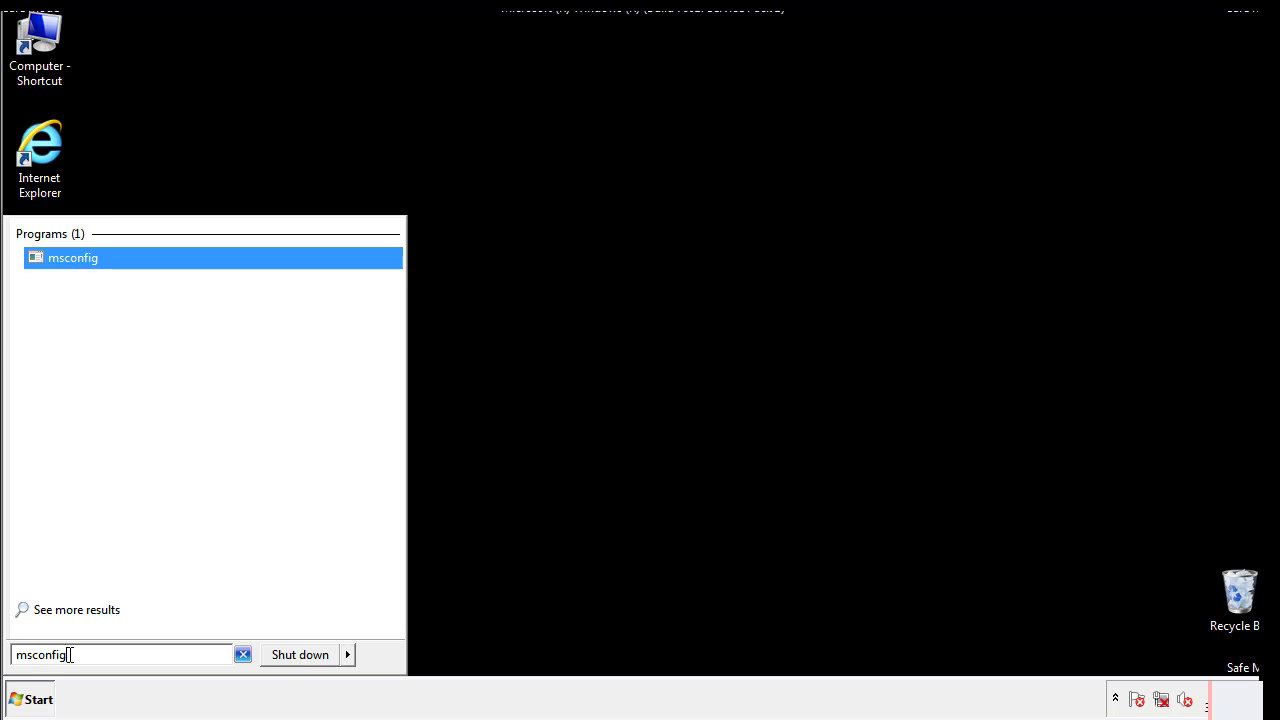
pyautogui.press('Return')
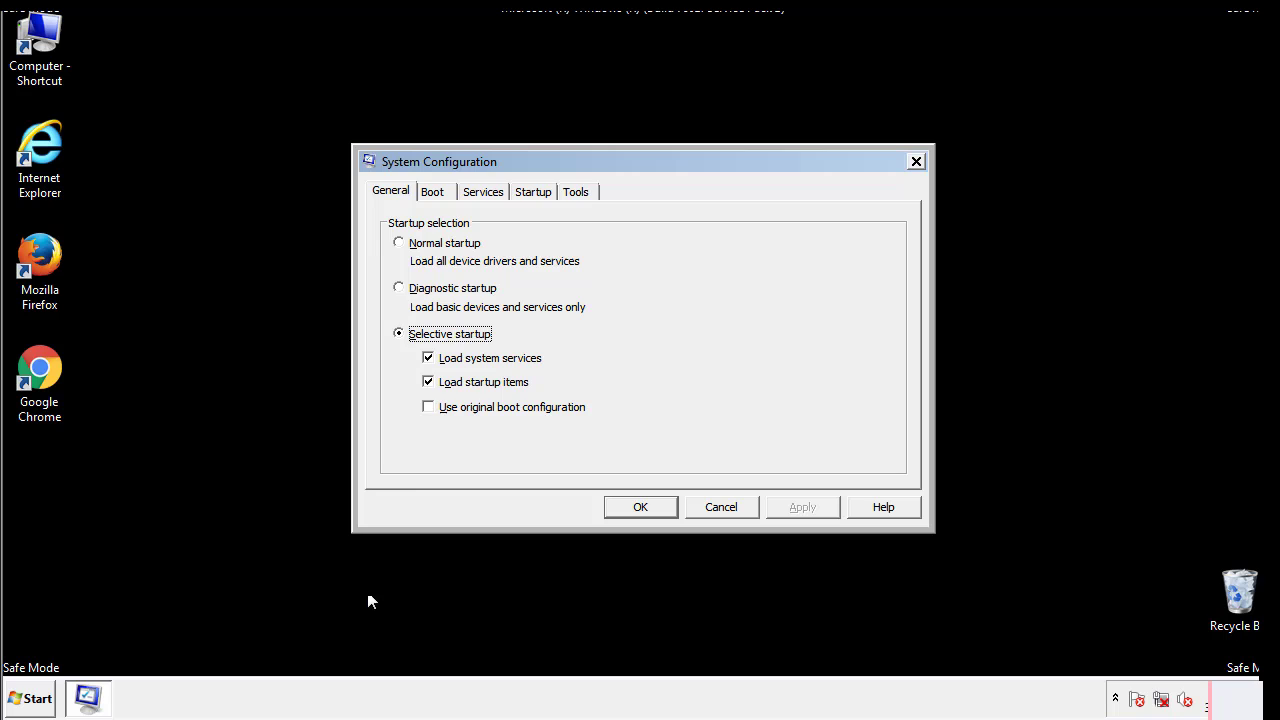
# Step: Clear the Safe boot option on the Boot tab, apply it, and restart now
pyautogui.click(436, 189)
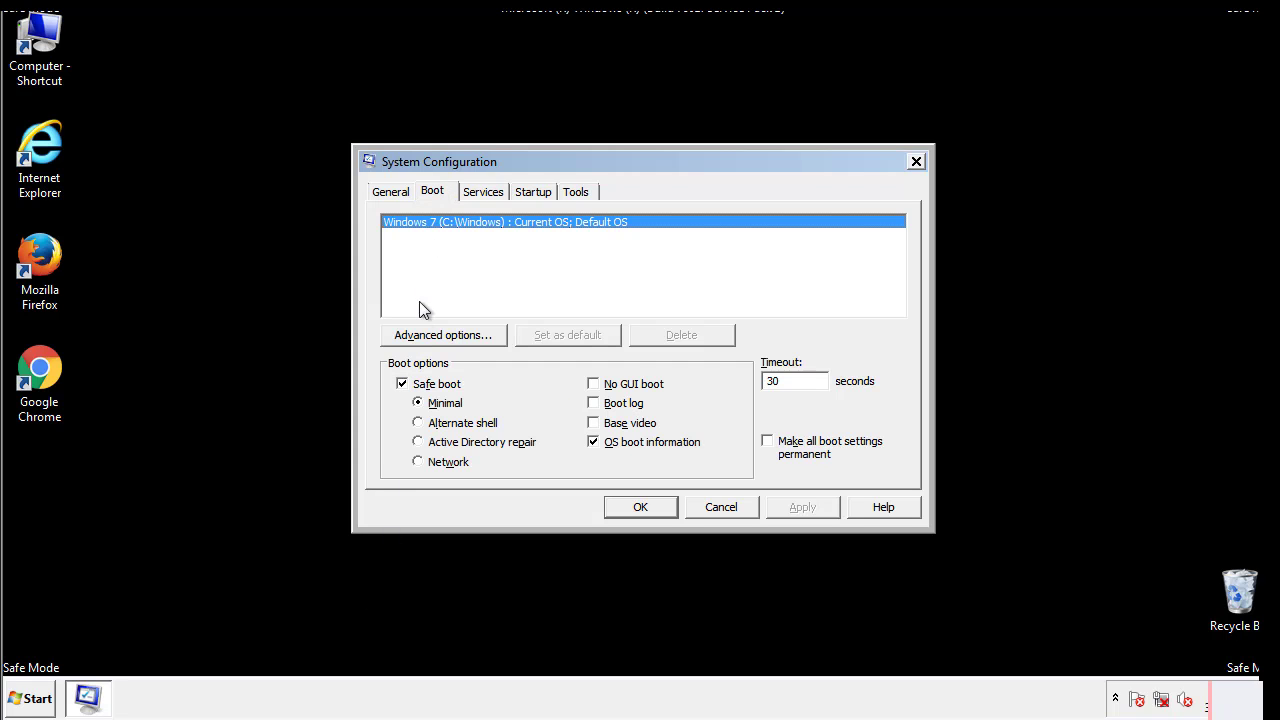
pyautogui.click(406, 387)
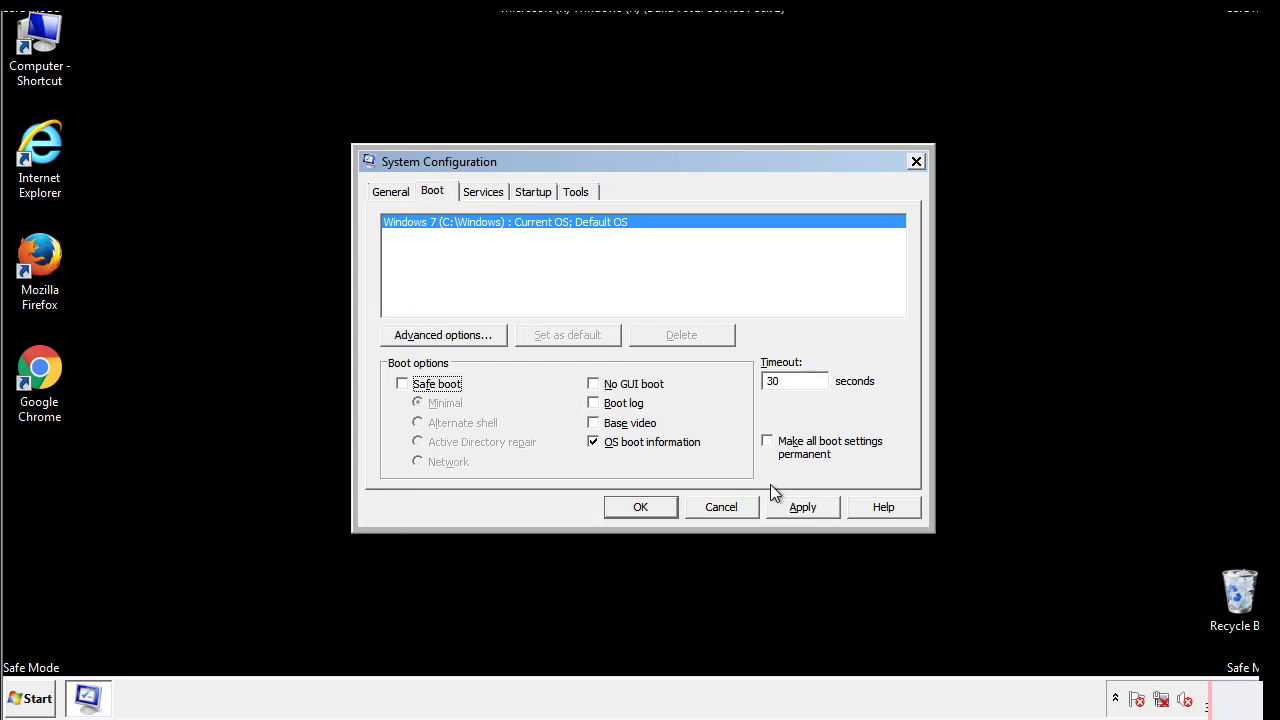
pyautogui.click(805, 506)
pyautogui.click(638, 507)
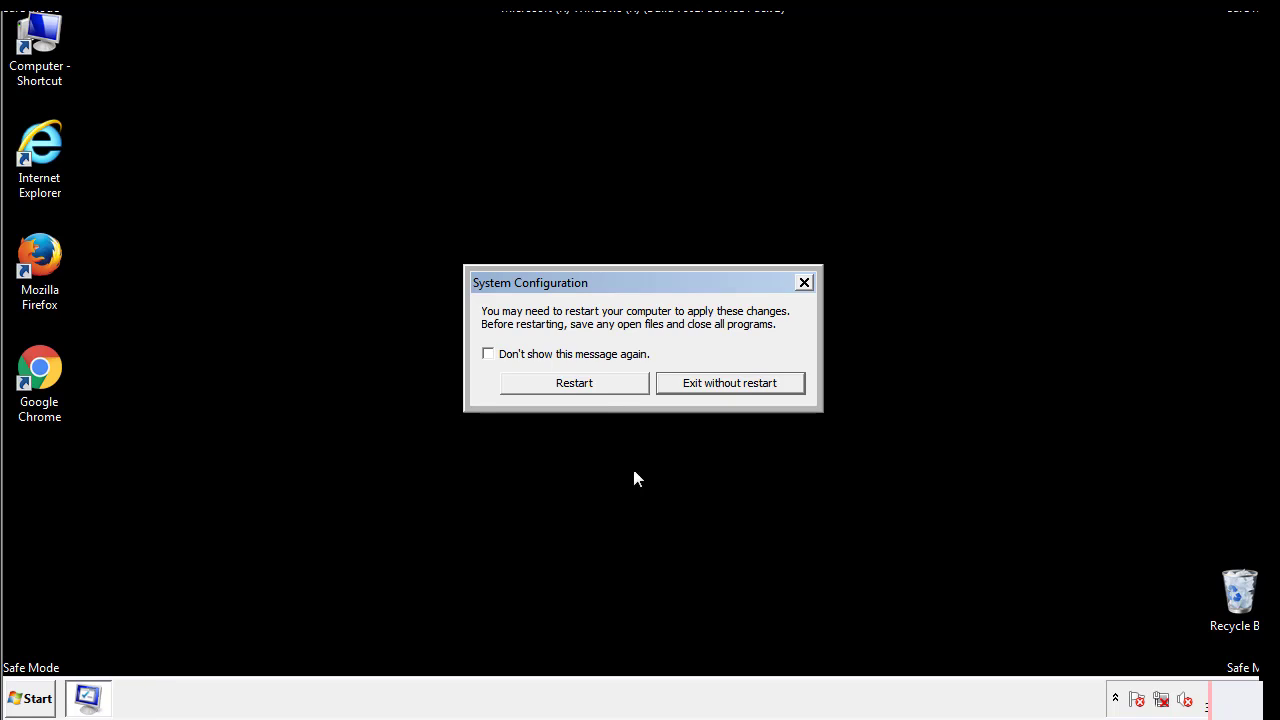
pyautogui.click(592, 390)
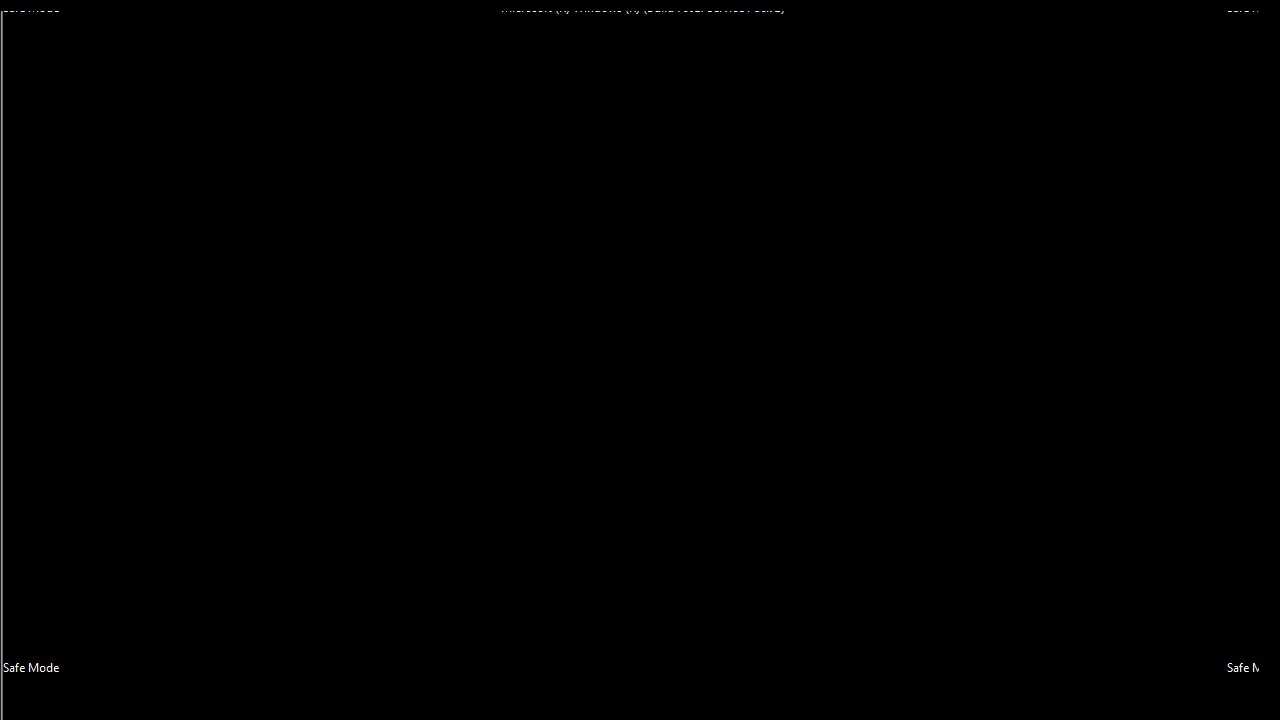